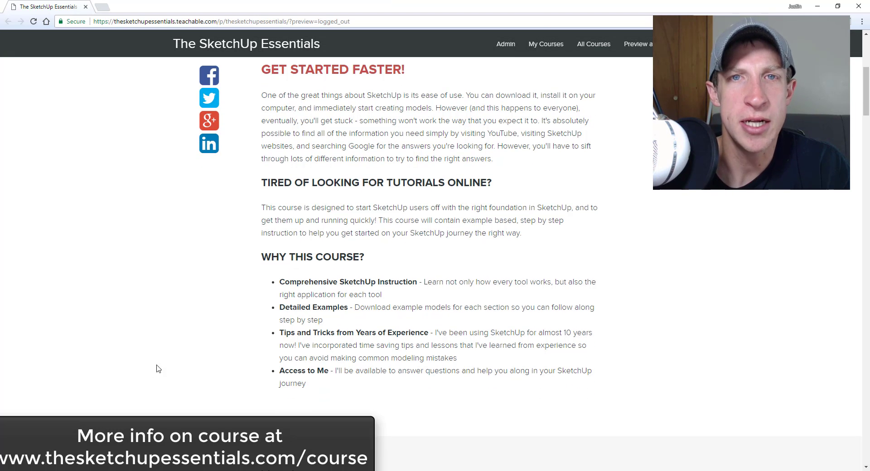
- Read through the SketchUp Essentials course page, from the course reasons and audience to the interior design and construction document topics
scroll(197, 333, "down", 5)
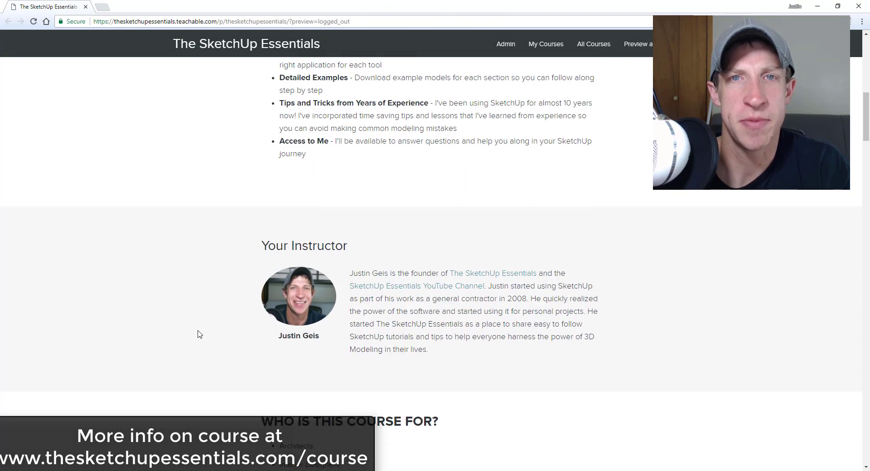
scroll(198, 334, "down", 3)
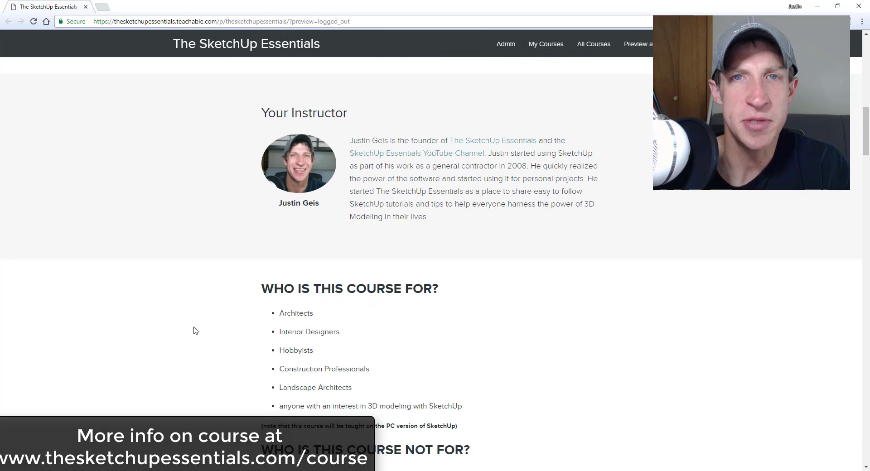
scroll(195, 330, "down", 4)
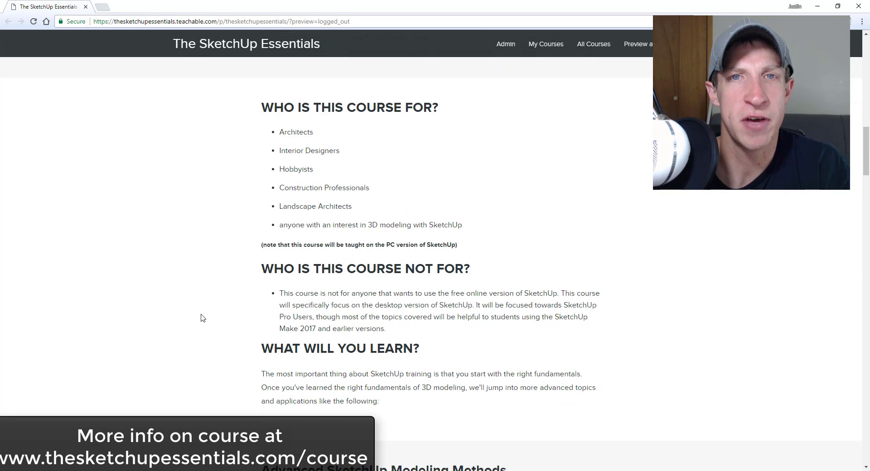
scroll(255, 300, "down", 4)
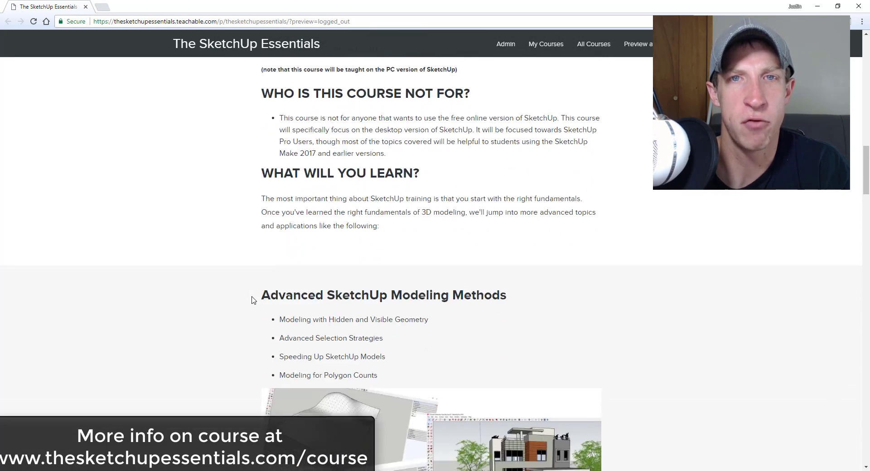
scroll(252, 300, "down", 2)
scroll(251, 299, "down", 2)
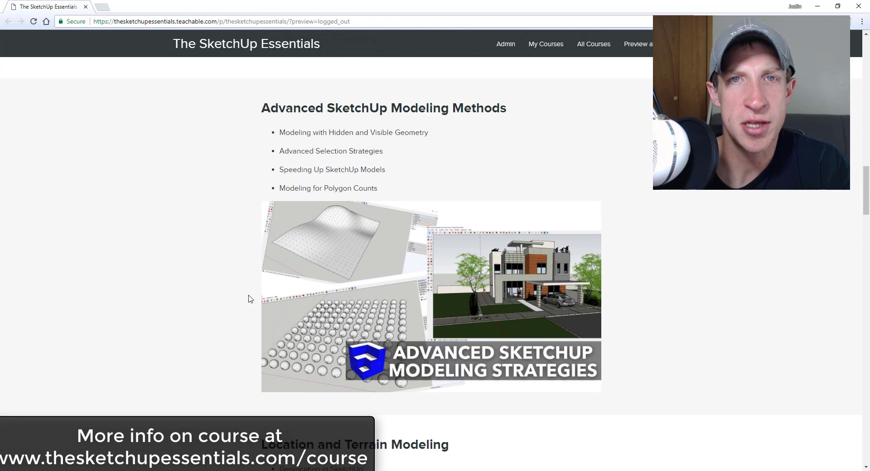
scroll(260, 256, "down", 2)
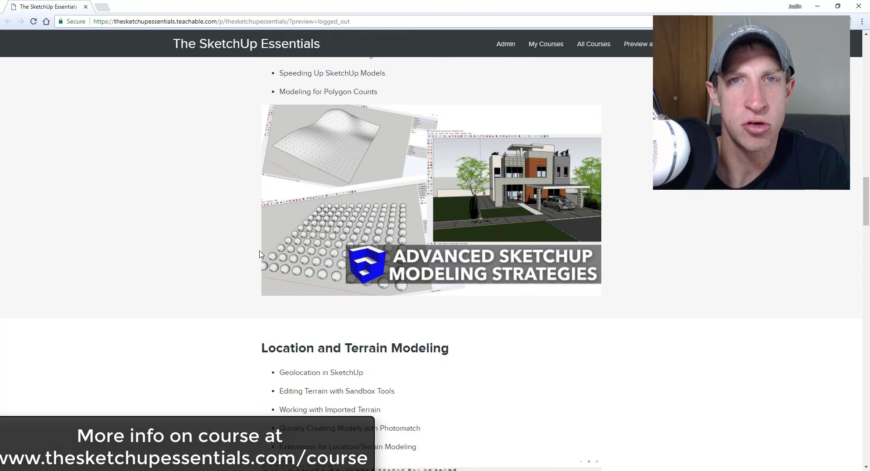
scroll(259, 255, "down", 6)
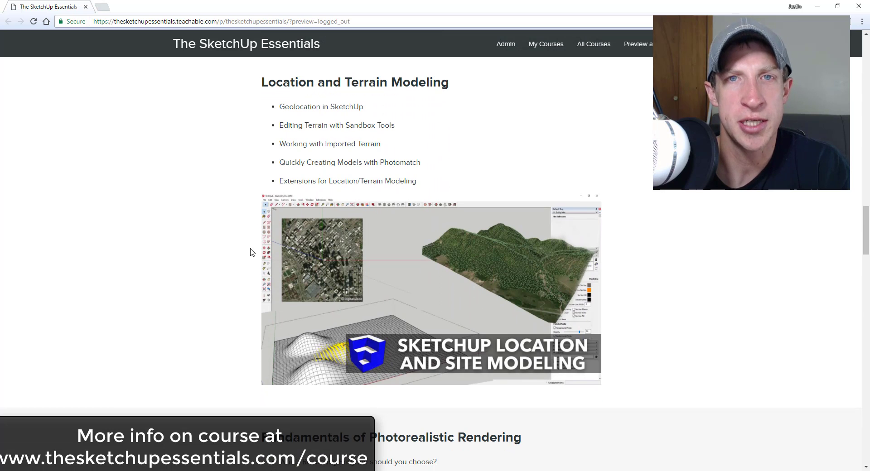
scroll(274, 195, "down", 4)
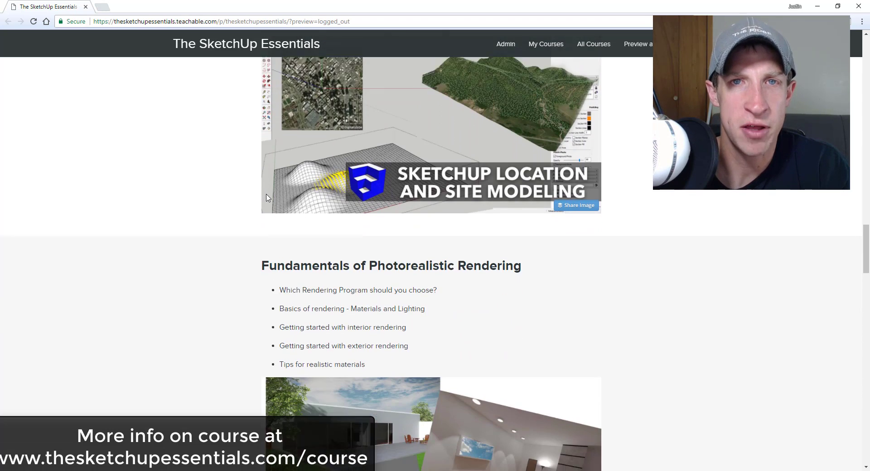
scroll(265, 197, "down", 3)
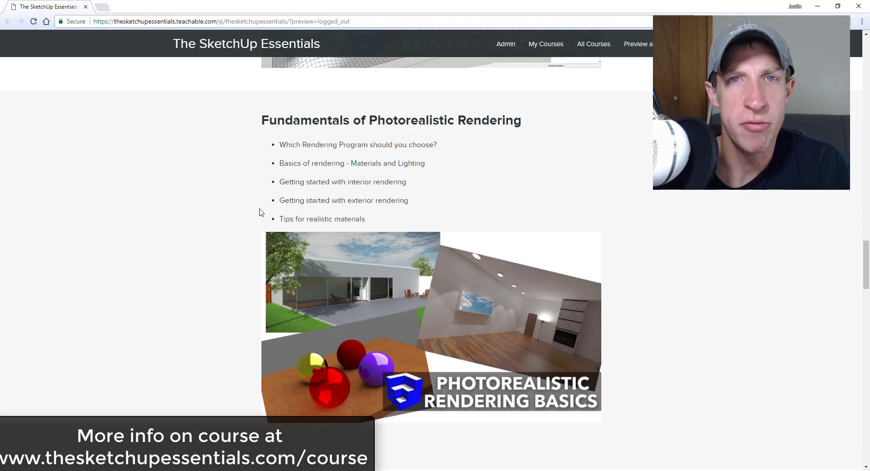
scroll(260, 212, "down", 7)
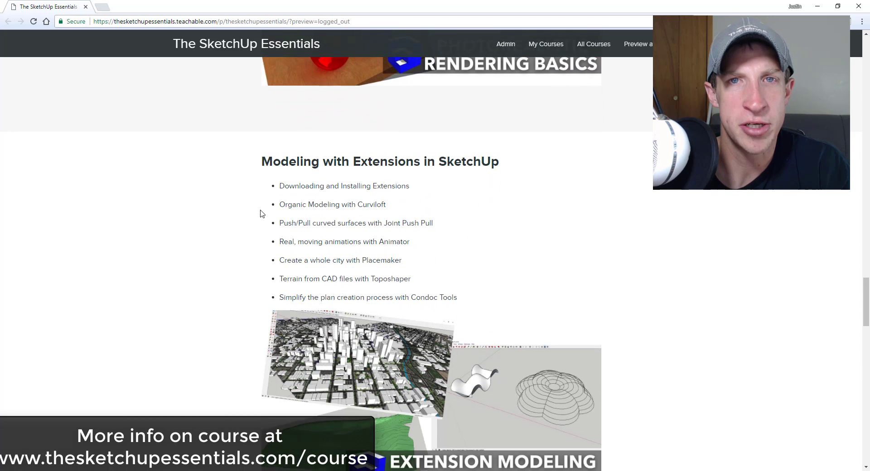
scroll(257, 213, "down", 2)
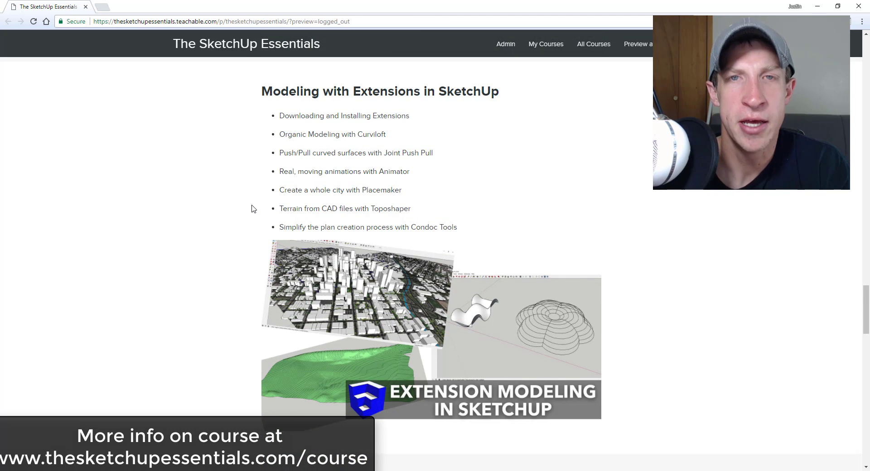
scroll(252, 209, "down", 9)
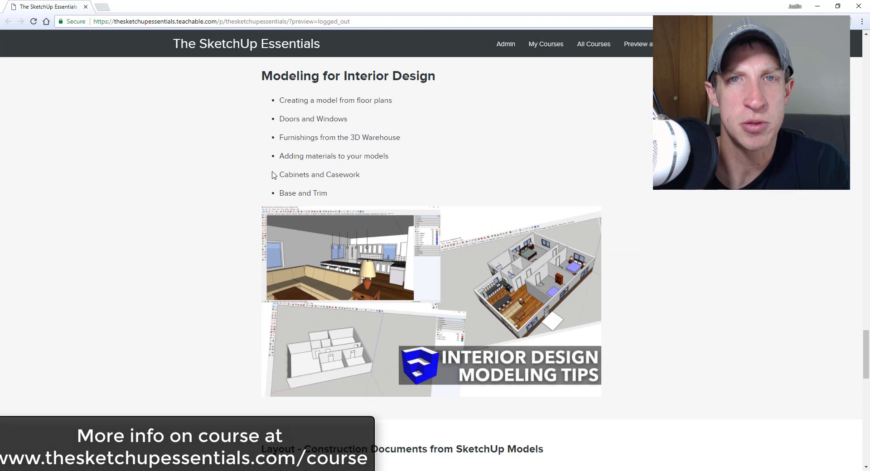
scroll(253, 168, "down", 5)
scroll(247, 173, "down", 3)
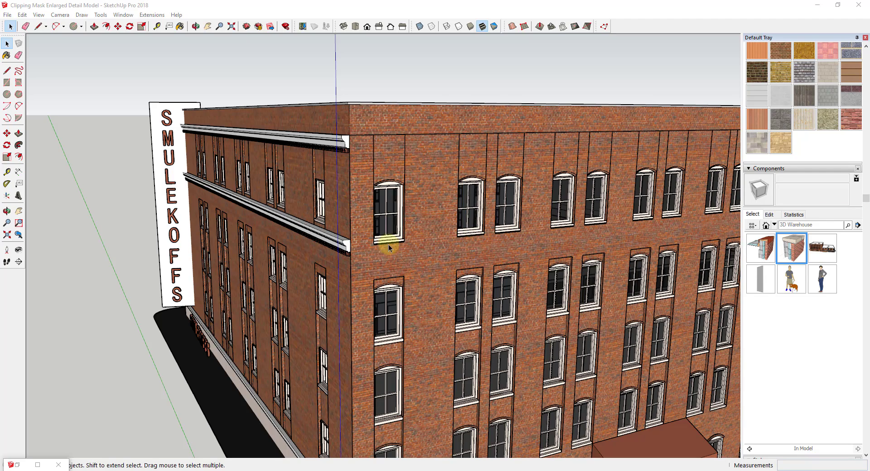
- In SketchUp, view the brick building's corner and check the publisher of the Masonry Wall Cap - Filled Cavity model in 3D Warehouse
middle_click_drag(394, 210, 489, 192)
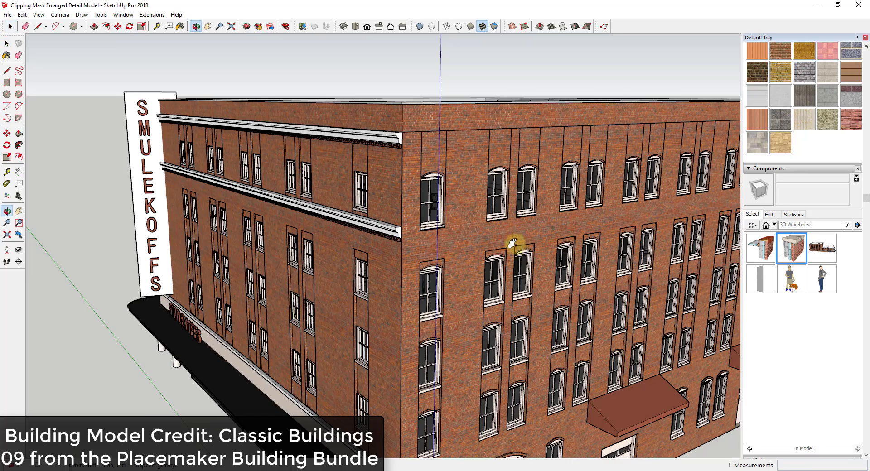
middle_click_drag(514, 246, 463, 228)
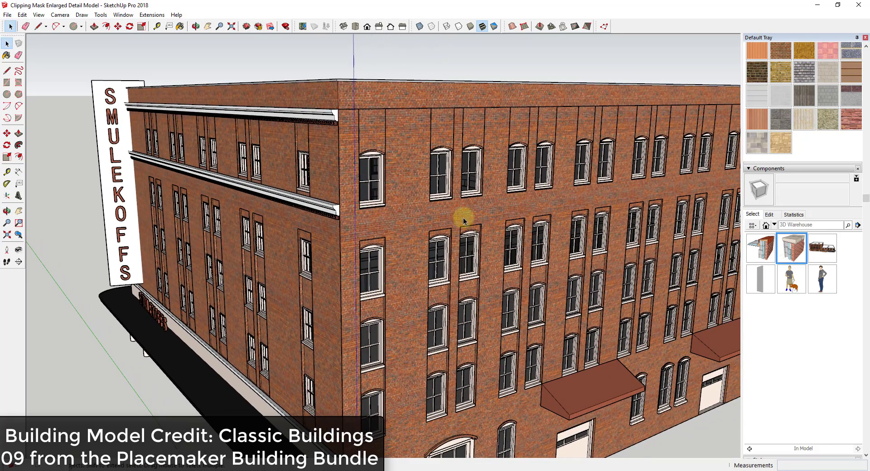
left_click(17, 465)
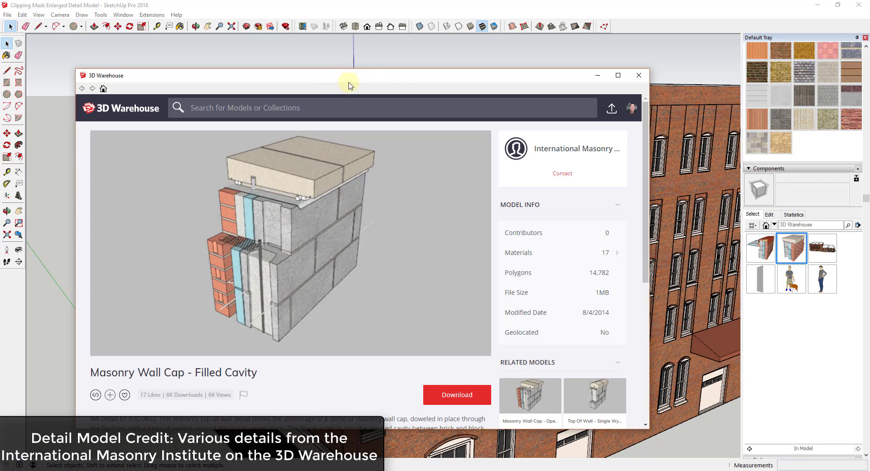
left_click_drag(414, 76, 465, 64)
mouse_move(452, 233)
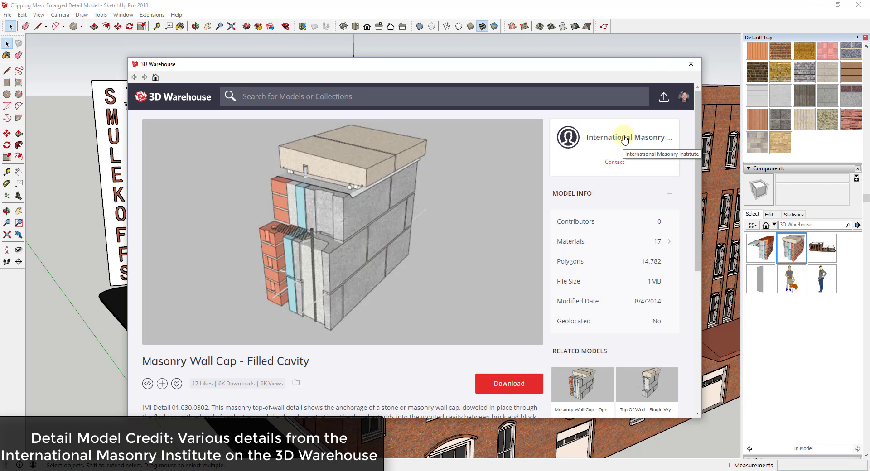
left_click(650, 64)
- Place a section plane near the building's parapet corner, cutting through the building parallel to the windowed brick facade
middle_click_drag(380, 202, 502, 190)
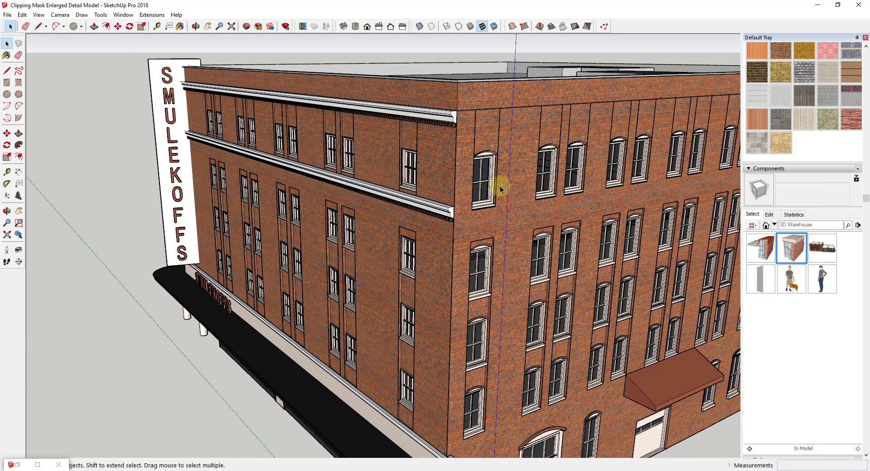
middle_click_drag(503, 151, 503, 88)
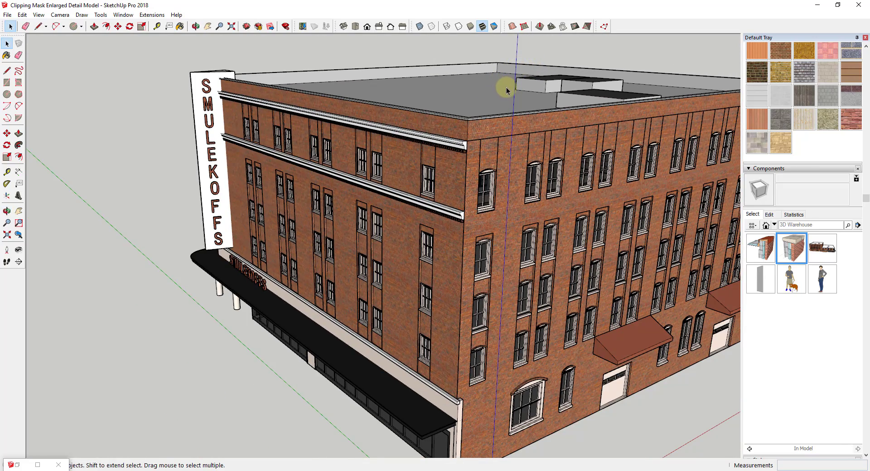
scroll(485, 126, "up", 5)
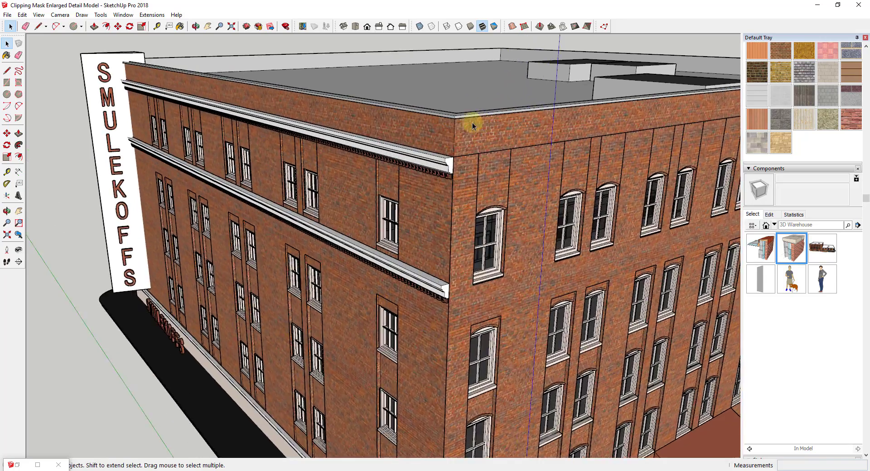
middle_click_drag(461, 119, 327, 270)
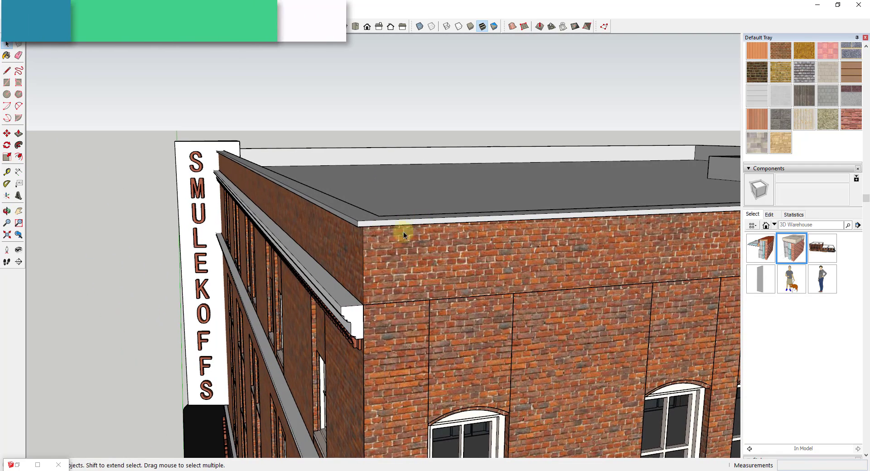
left_click(326, 243)
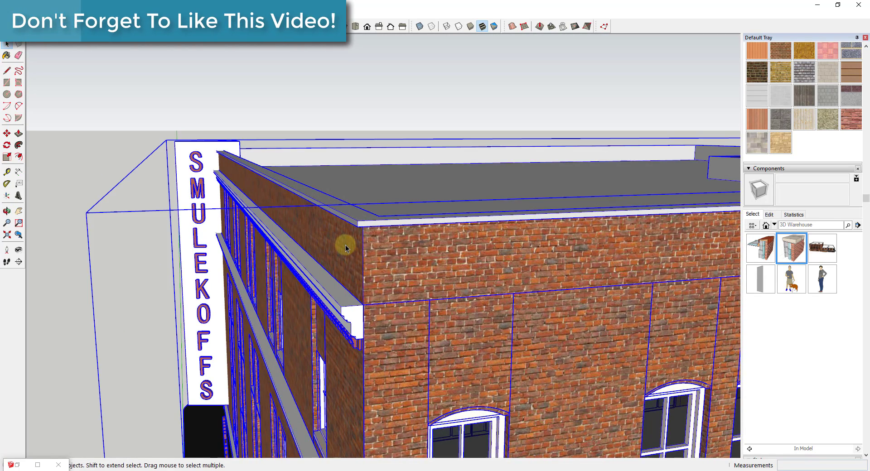
left_click(19, 262)
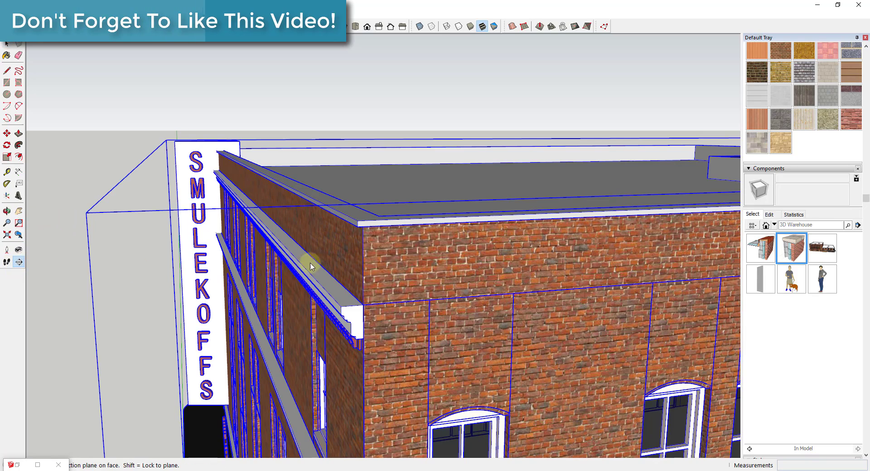
left_click(320, 226)
scroll(321, 221, "up", 3)
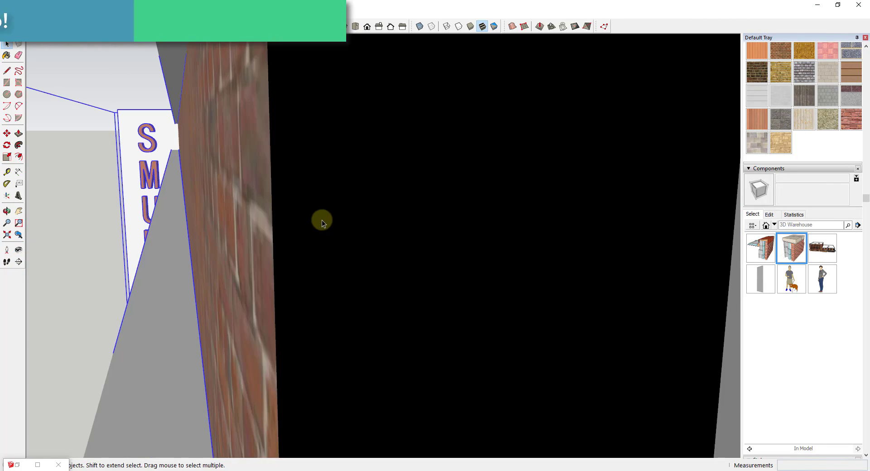
scroll(322, 221, "down", 3)
scroll(329, 231, "down", 2)
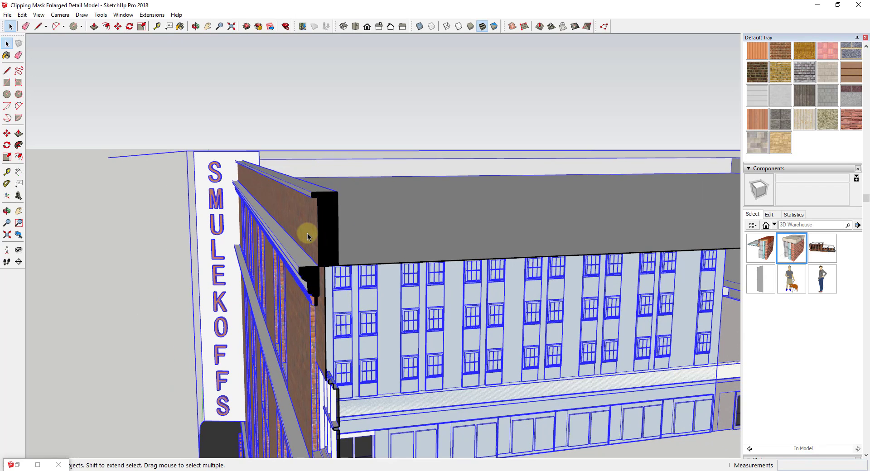
scroll(374, 208, "down", 5)
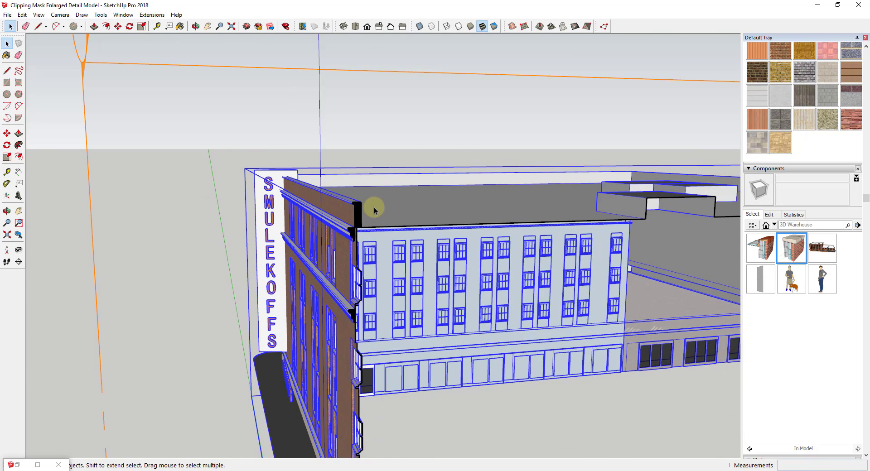
- Examine the cut profile of the parapet, cornice and windows, and remove the section plane
left_click(375, 129)
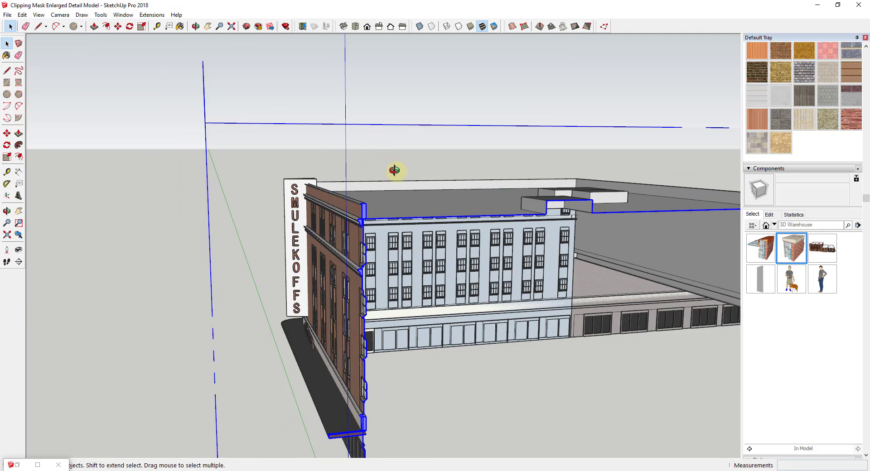
middle_click_drag(394, 170, 435, 191)
scroll(472, 243, "up", 4)
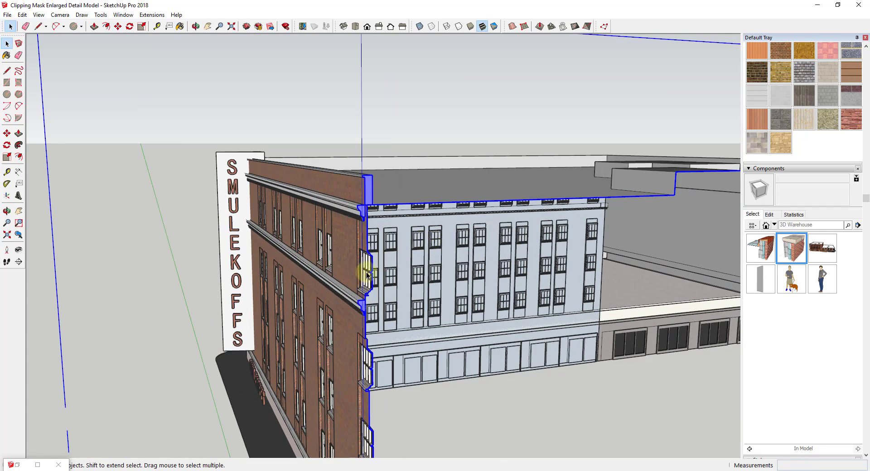
scroll(385, 244, "up", 3)
scroll(379, 262, "up", 1)
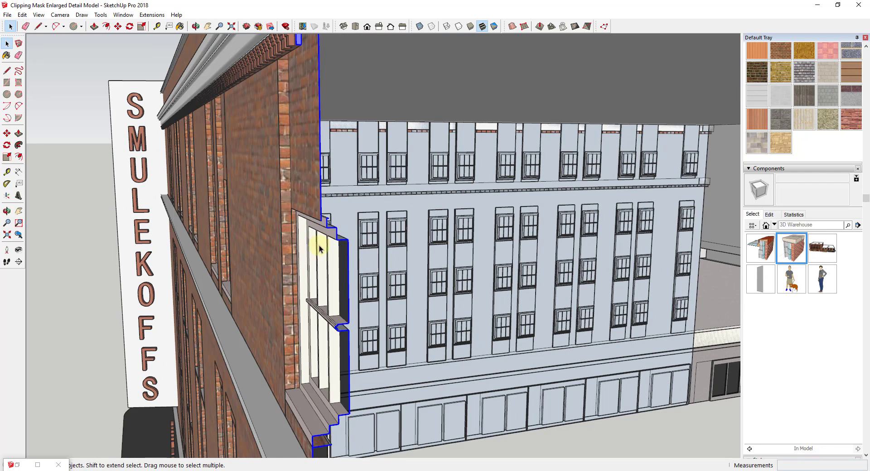
scroll(355, 231, "down", 4)
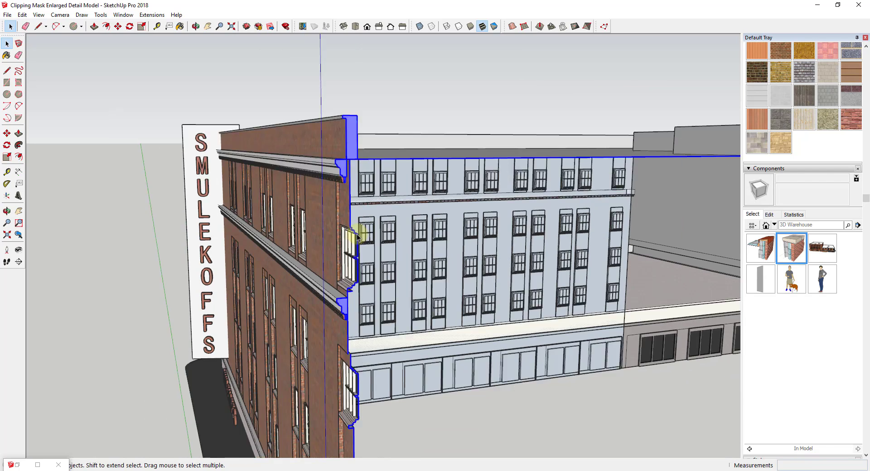
middle_click_drag(355, 233, 378, 193)
scroll(381, 190, "down", 5)
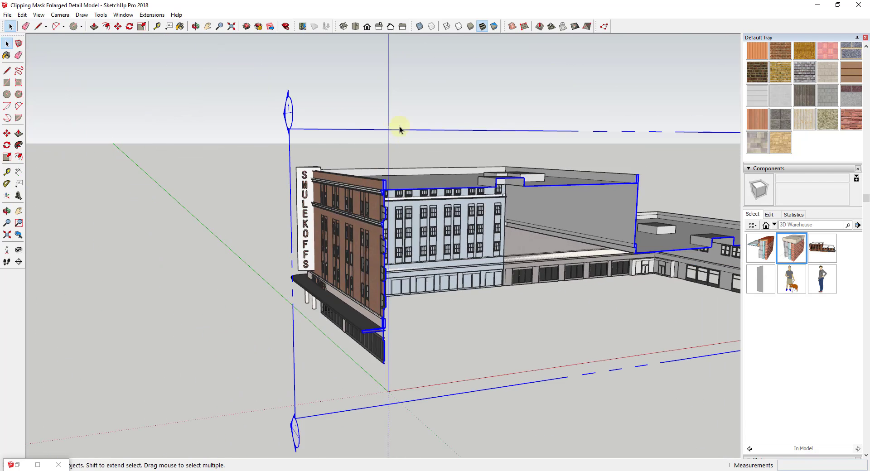
key("shift+x")
- Look over the intact building corner and the masonry wall cap detail standing on the ground near the origin
scroll(339, 181, "up", 3)
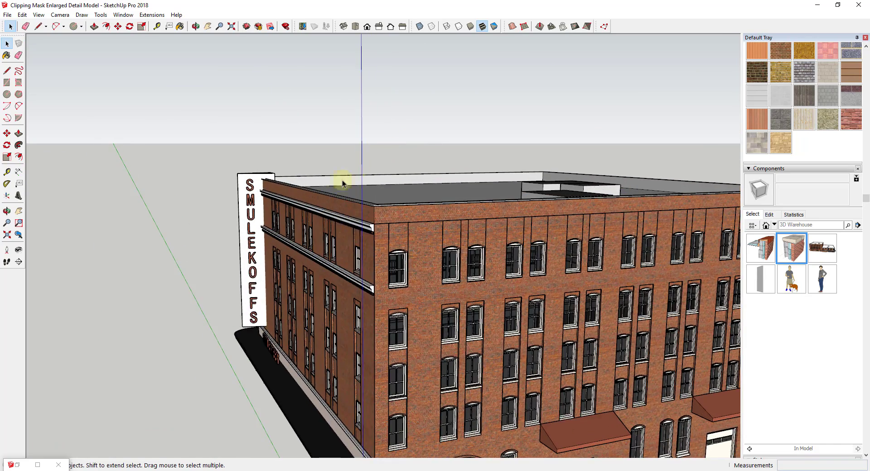
scroll(390, 132, "down", 1)
scroll(371, 230, "up", 2)
scroll(340, 163, "up", 3)
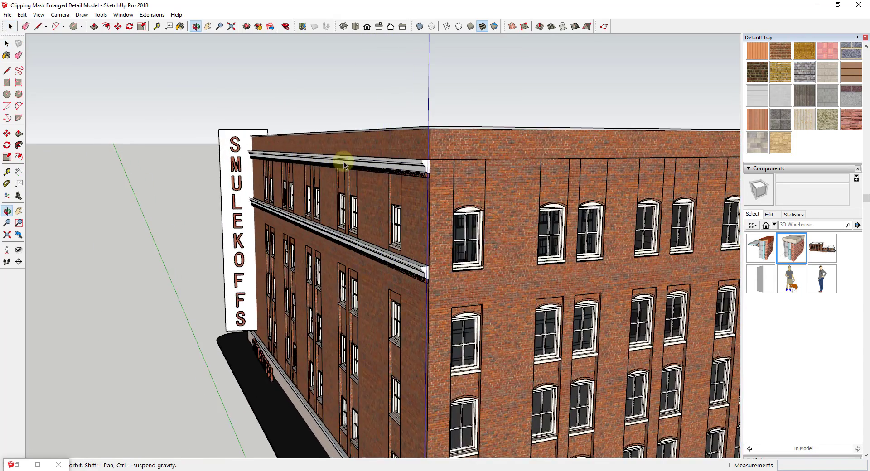
scroll(336, 179, "up", 1)
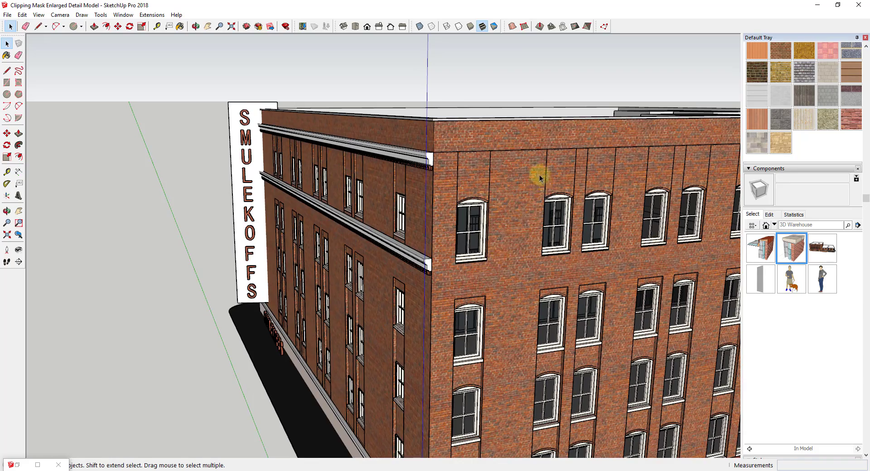
scroll(524, 243, "down", 5)
scroll(478, 388, "up", 6)
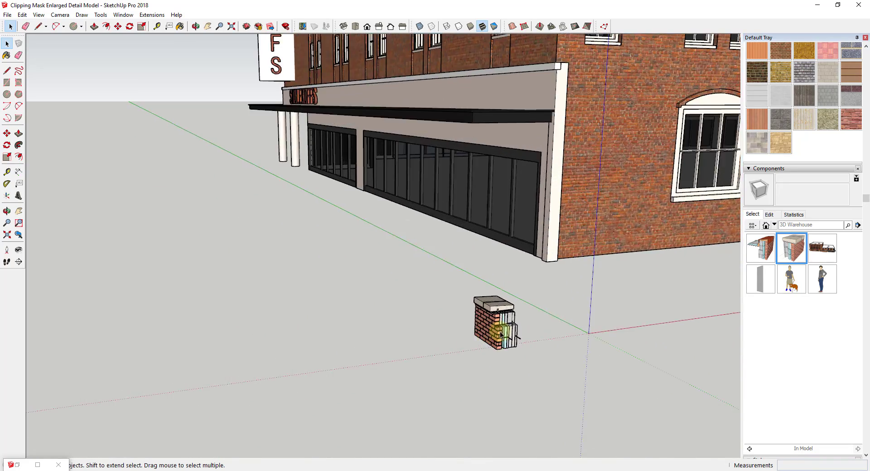
- Compare the masonry wall cap detail on the ground with the building's parapet corner, then select and deselect the detail
scroll(499, 334, "up", 4)
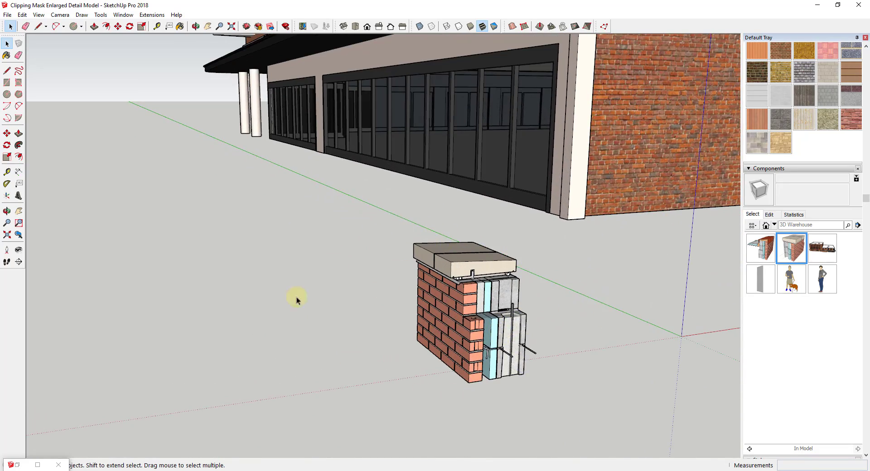
scroll(487, 350, "down", 2)
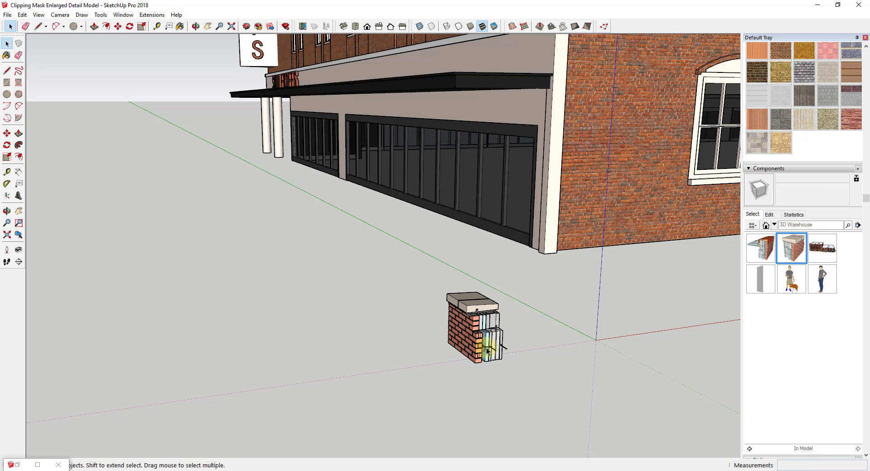
scroll(486, 350, "down", 6)
scroll(497, 136, "up", 4)
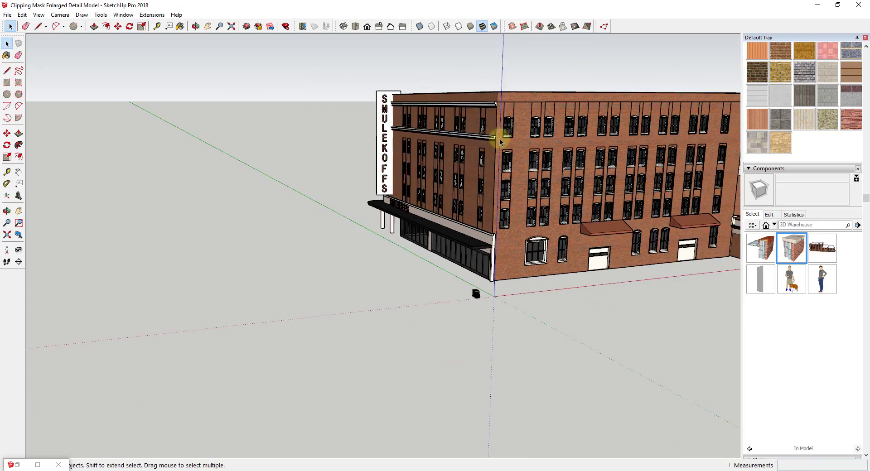
scroll(497, 99, "up", 4)
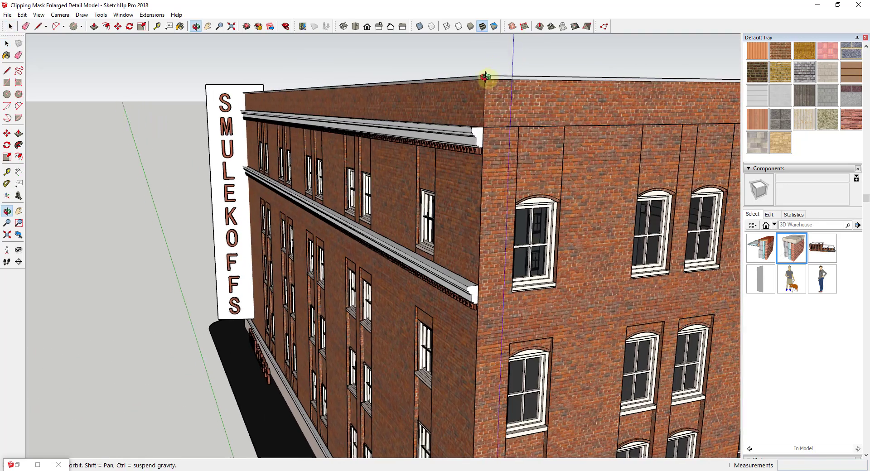
scroll(485, 79, "up", 2)
scroll(480, 113, "down", 2)
scroll(586, 188, "down", 5)
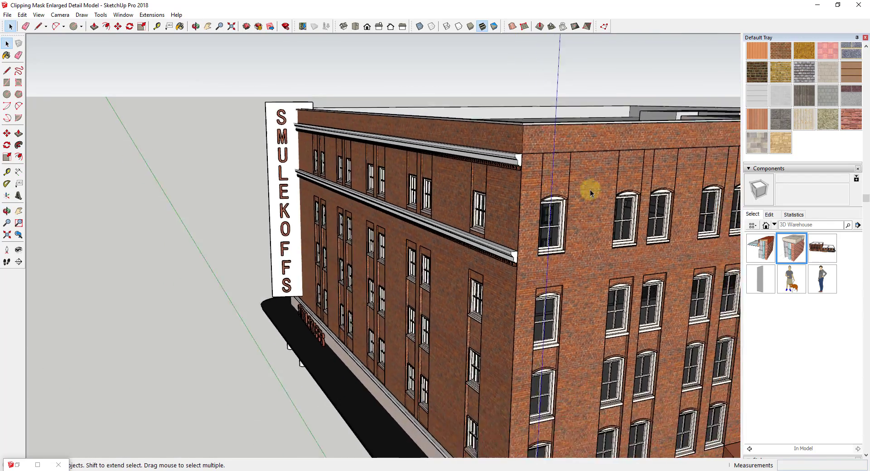
scroll(578, 268, "down", 3)
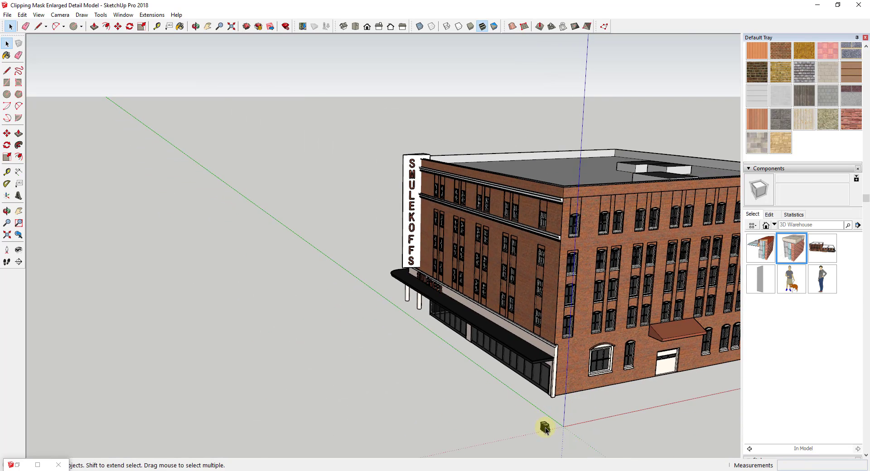
scroll(572, 437, "up", 5)
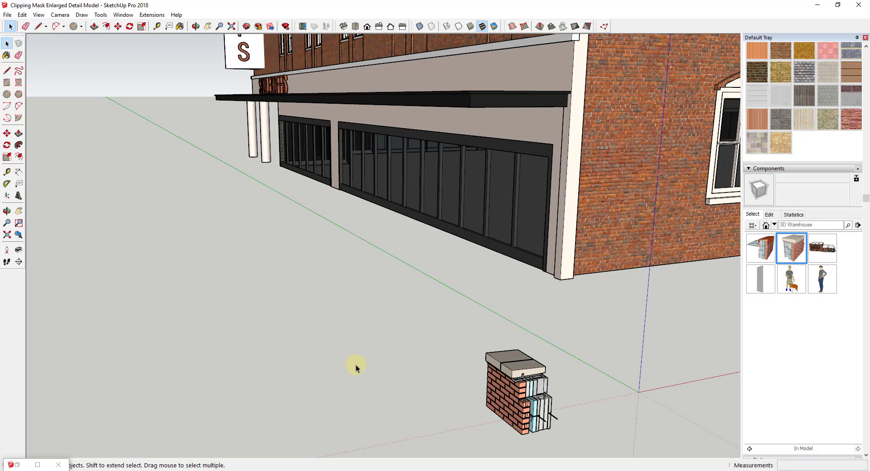
scroll(324, 296, "down", 5)
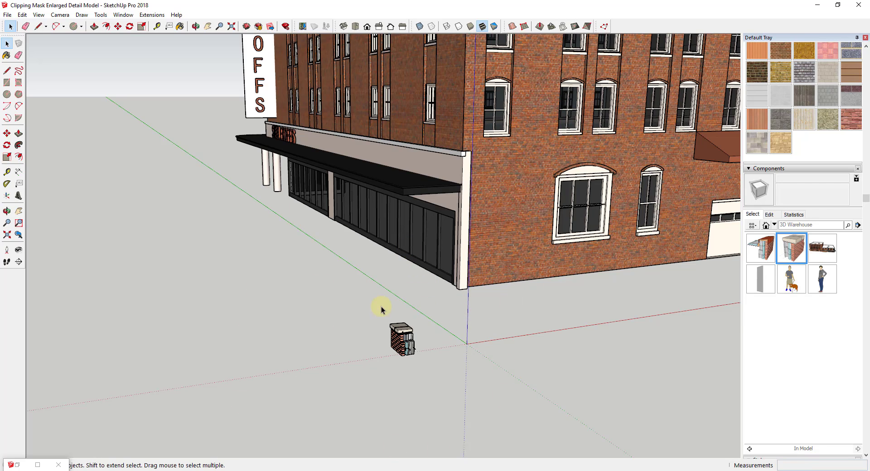
left_click_drag(379, 310, 433, 374)
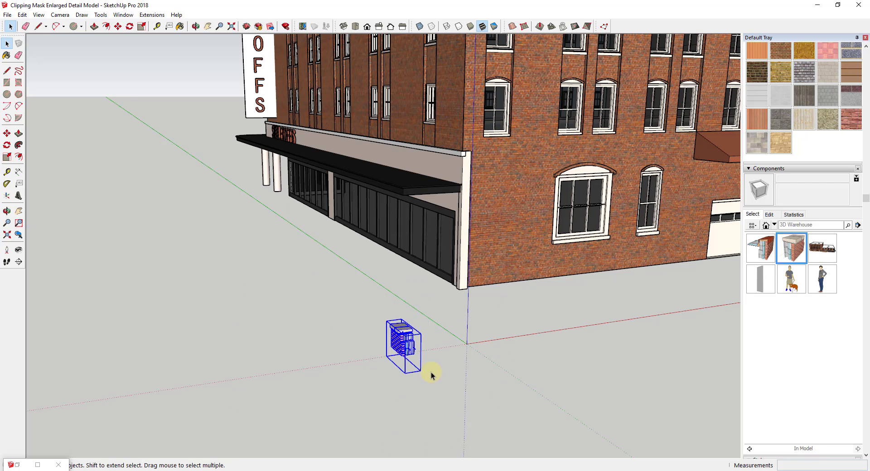
left_click(433, 375)
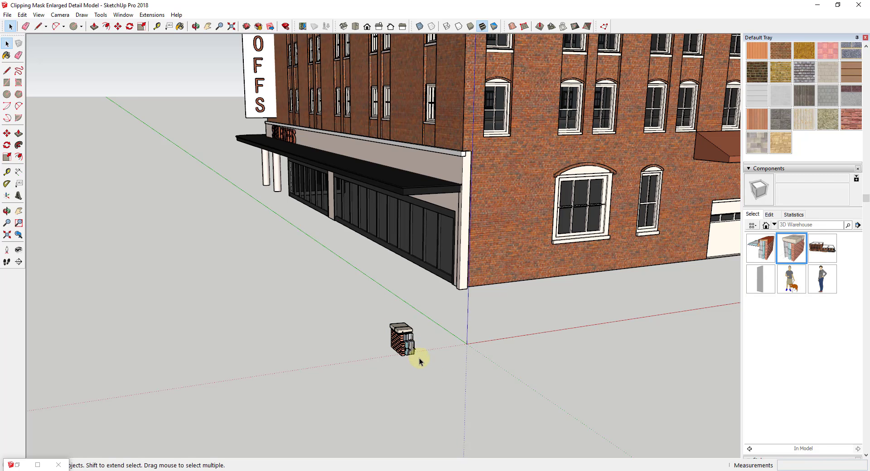
- Switch to the Construction Details model and examine the stepped cavity wall and the wall cap's block, insulation and brick layers
left_click(341, 437)
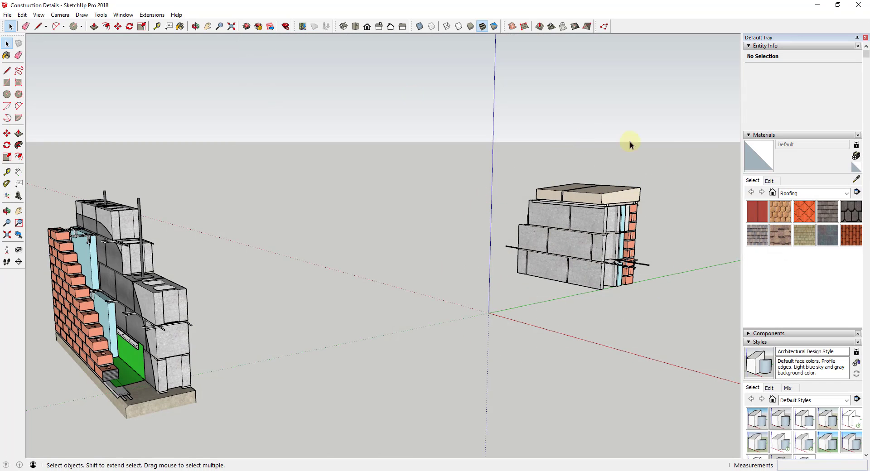
scroll(484, 235, "down", 1)
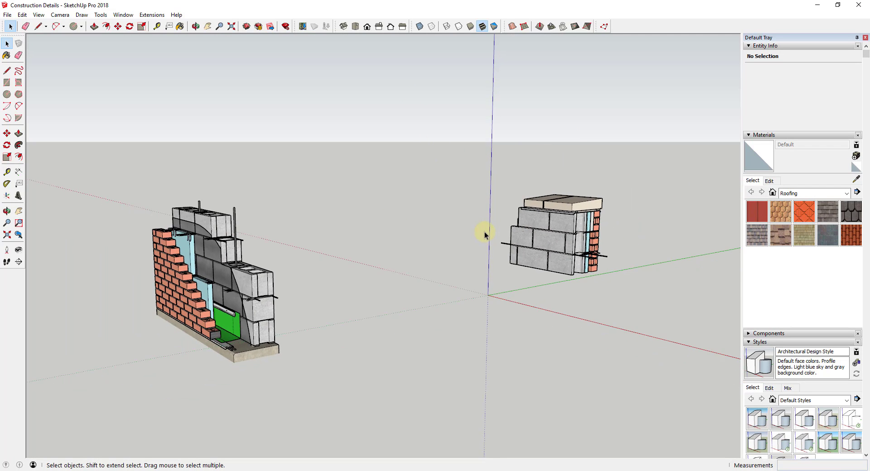
scroll(305, 229, "up", 3)
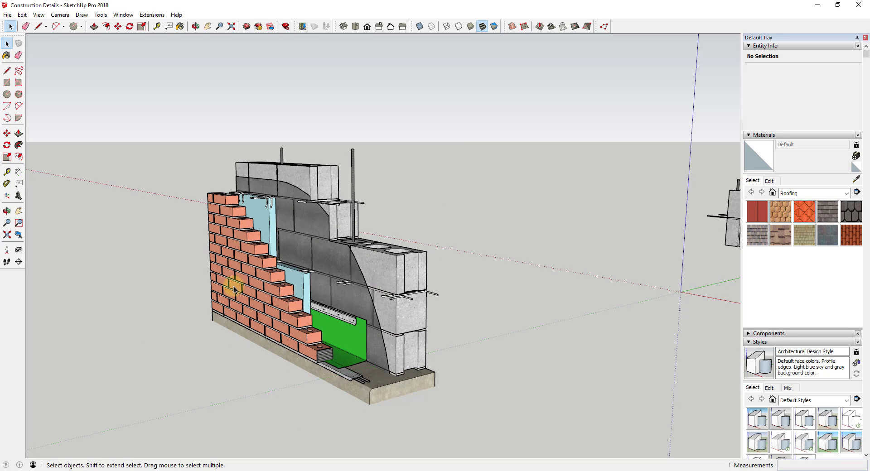
scroll(301, 340, "down", 3)
scroll(646, 245, "up", 2)
scroll(646, 245, "up", 1)
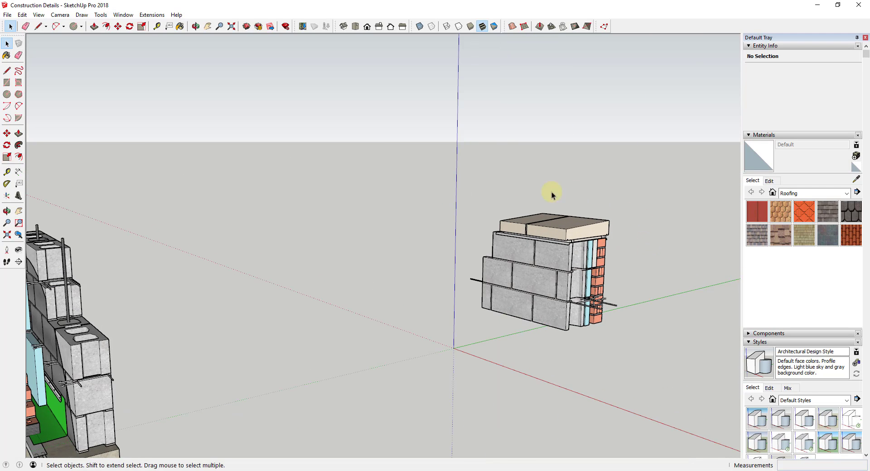
scroll(521, 295, "down", 3)
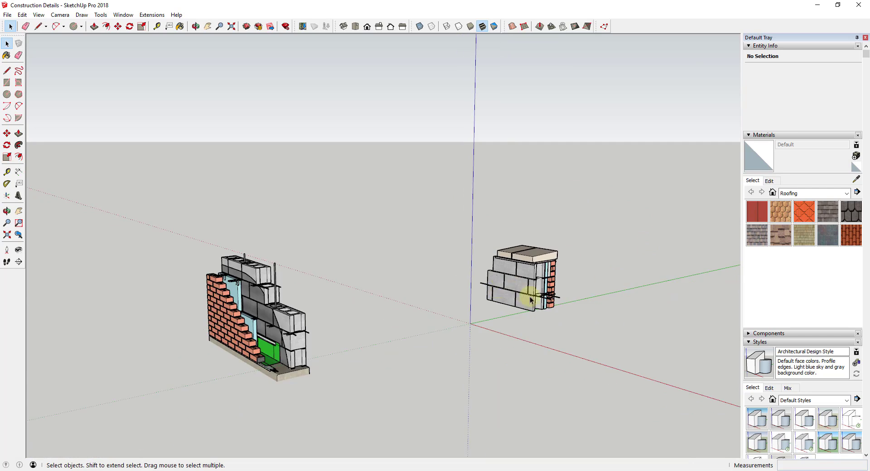
scroll(597, 270, "up", 3)
scroll(597, 270, "up", 2)
middle_click_drag(567, 304, 575, 286)
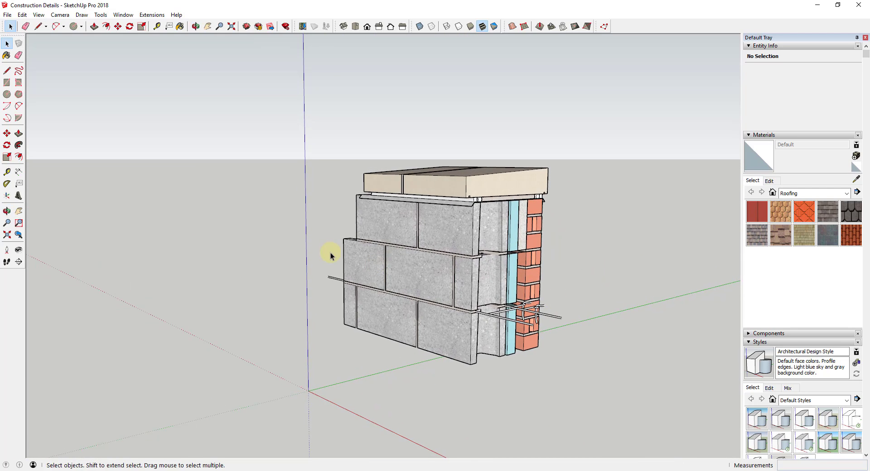
middle_click_drag(313, 257, 487, 270)
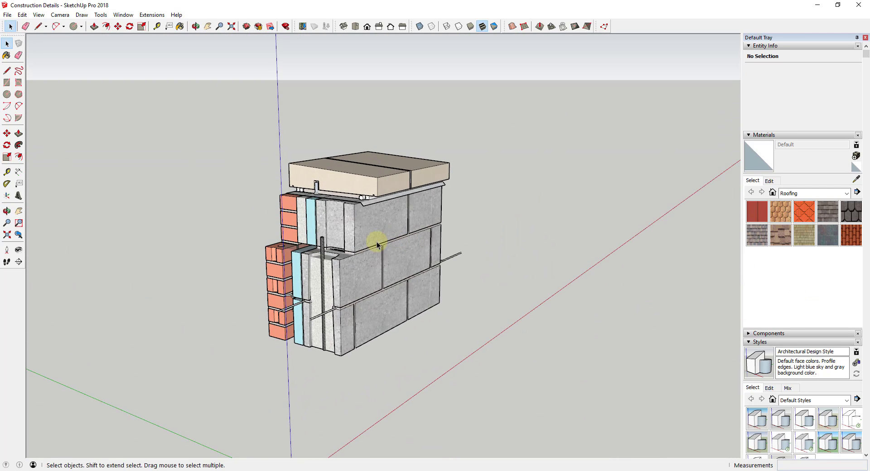
scroll(394, 214, "down", 2)
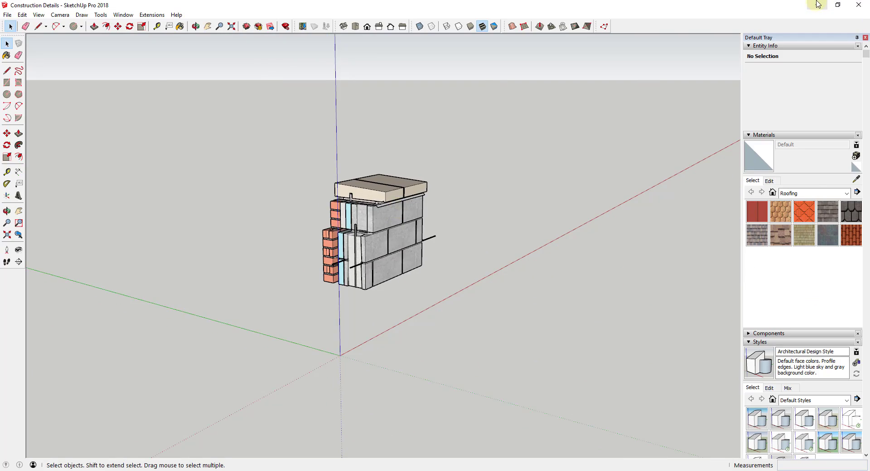
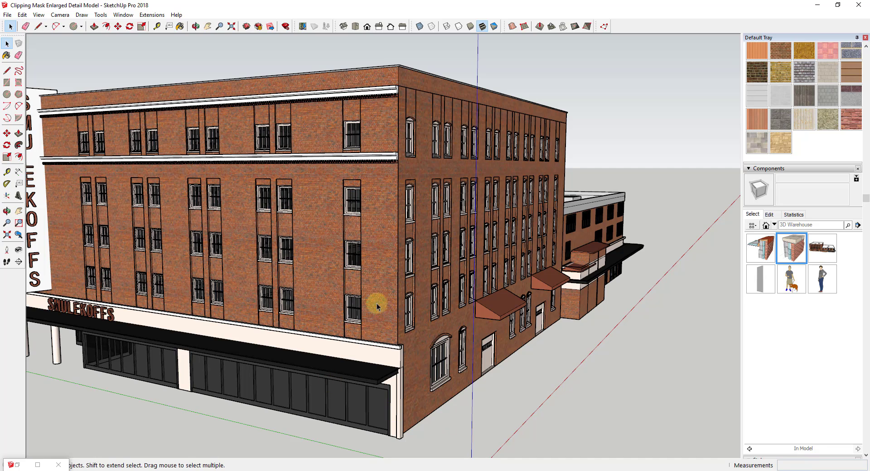
- Hide the drawing axes in the Clipping Mask Enlarged Detail Model
left_click(38, 14)
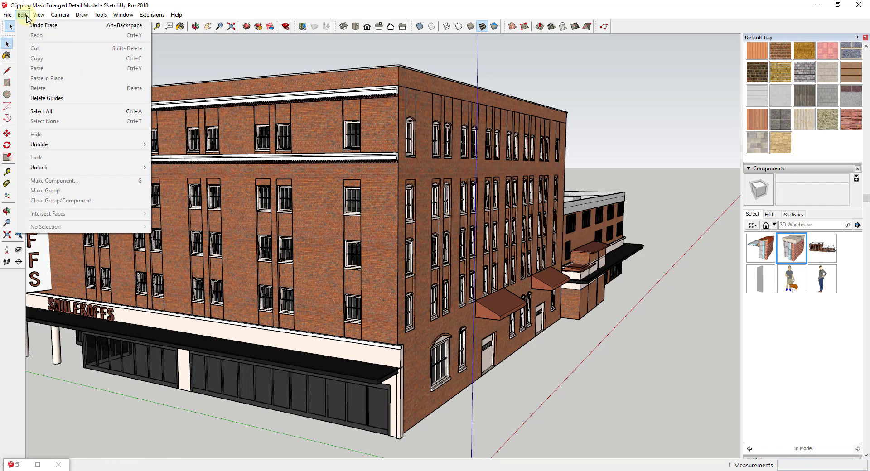
mouse_move(65, 19)
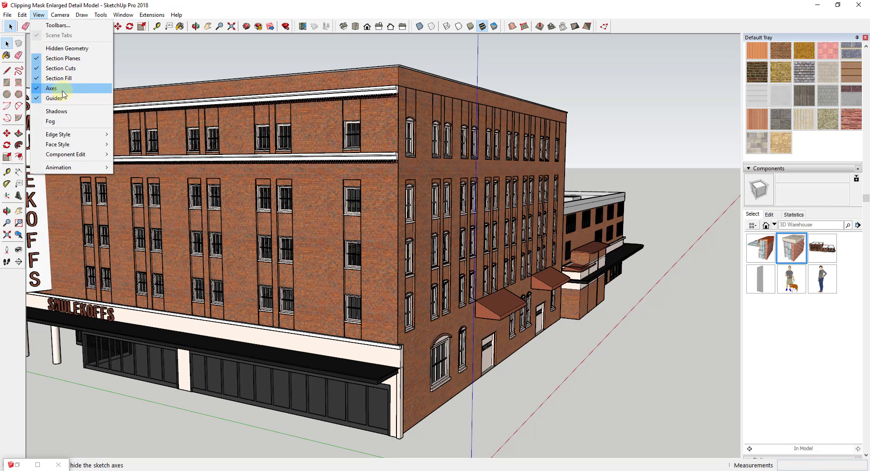
left_click(68, 88)
- Add a scene of the current building corner view, saving the style changes as a new style
left_click(41, 15)
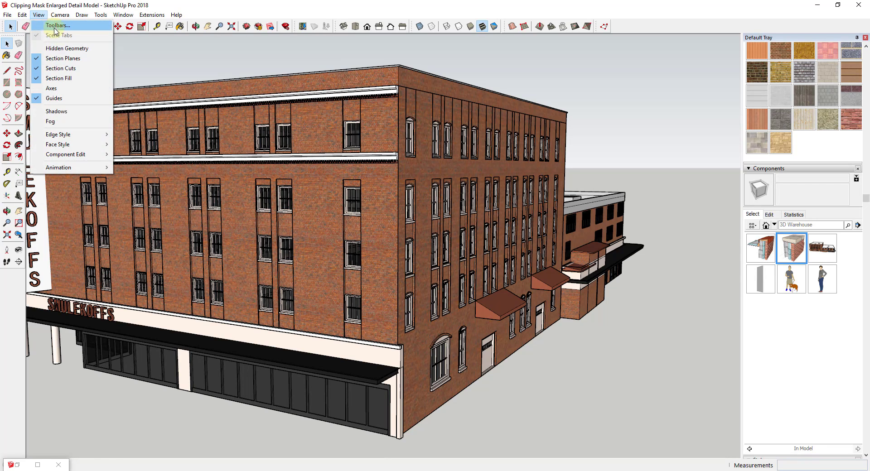
mouse_move(79, 169)
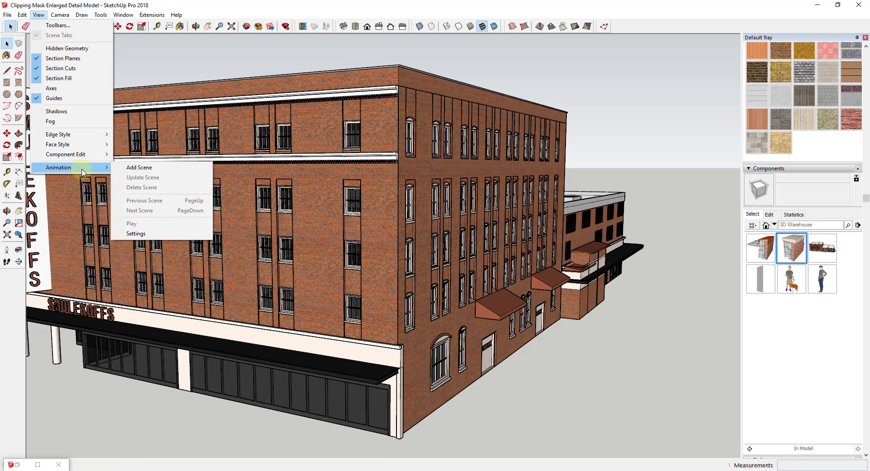
left_click(144, 168)
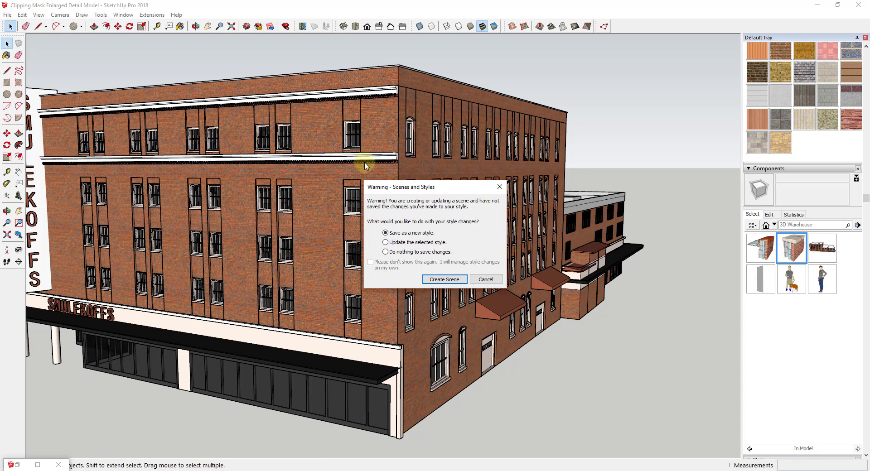
left_click(444, 279)
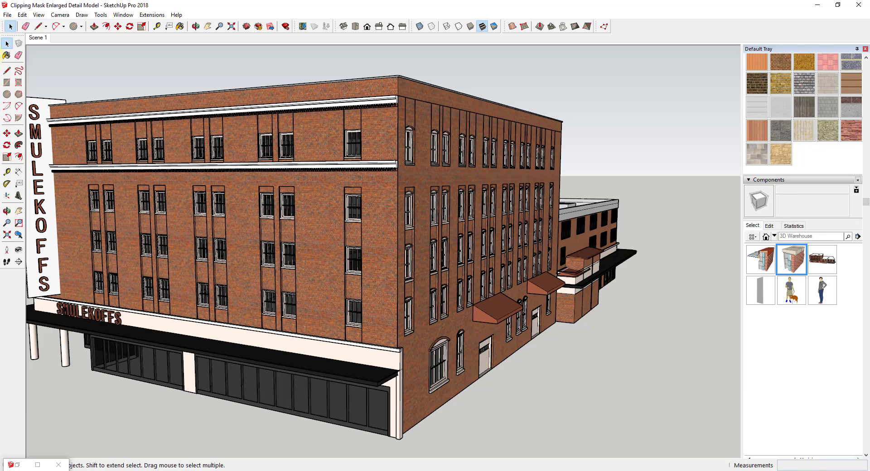
- Save the model and send it to LayOut, using The SketchUp Essentials A3 template from My Templates
left_click(8, 15)
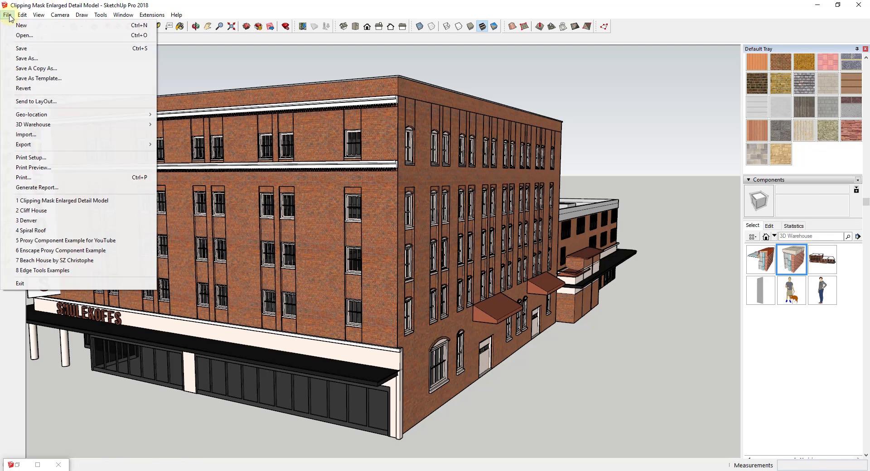
left_click(68, 102)
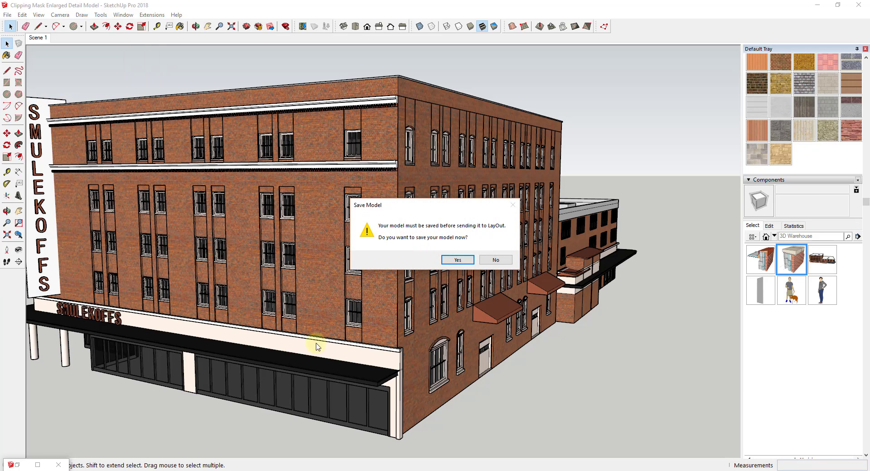
left_click(458, 260)
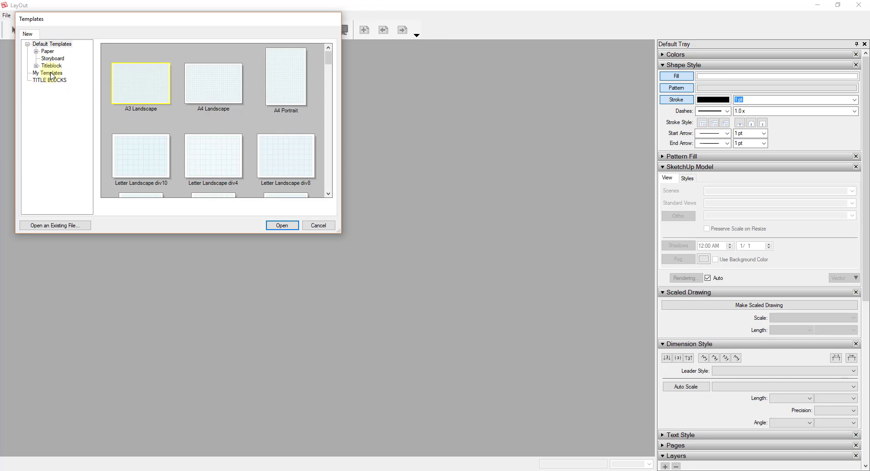
scroll(141, 85, "down", 5)
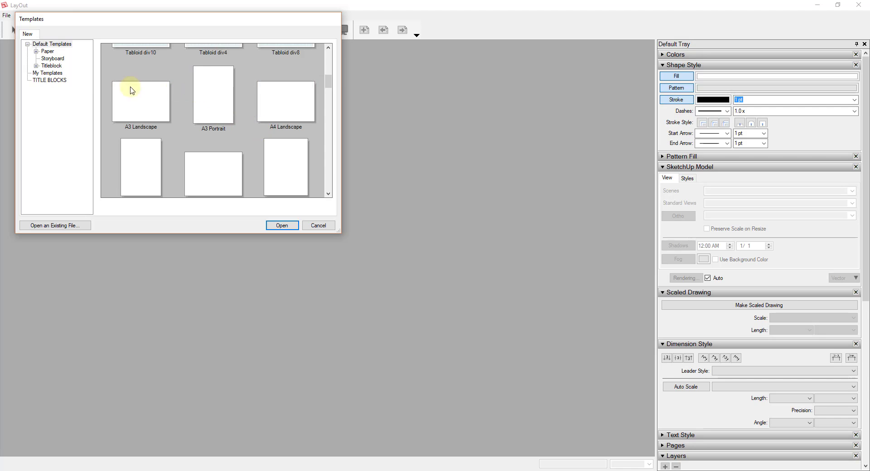
left_click(52, 73)
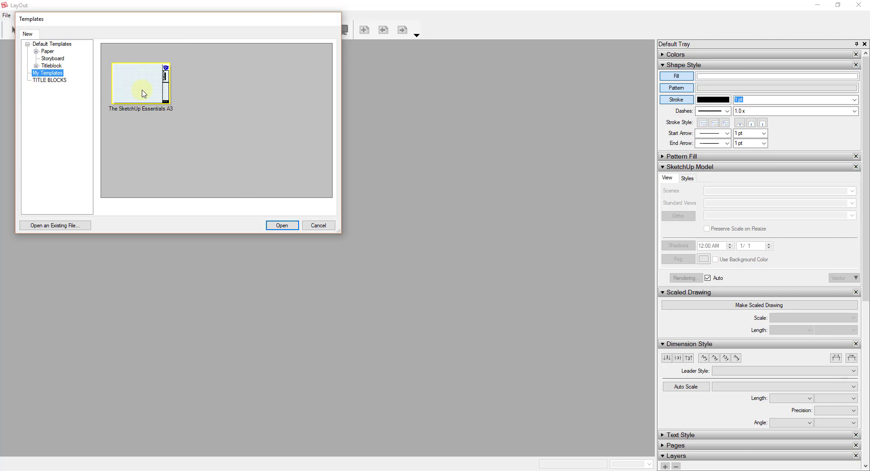
left_click(281, 225)
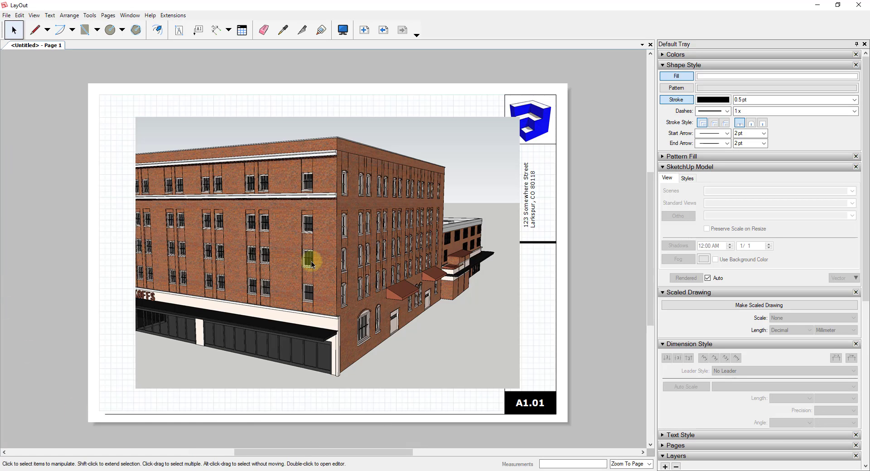
- Shift the building viewport past the sheet's left edge and enlarge it proportionally by about 1.2, clear of the title block
left_click(418, 243)
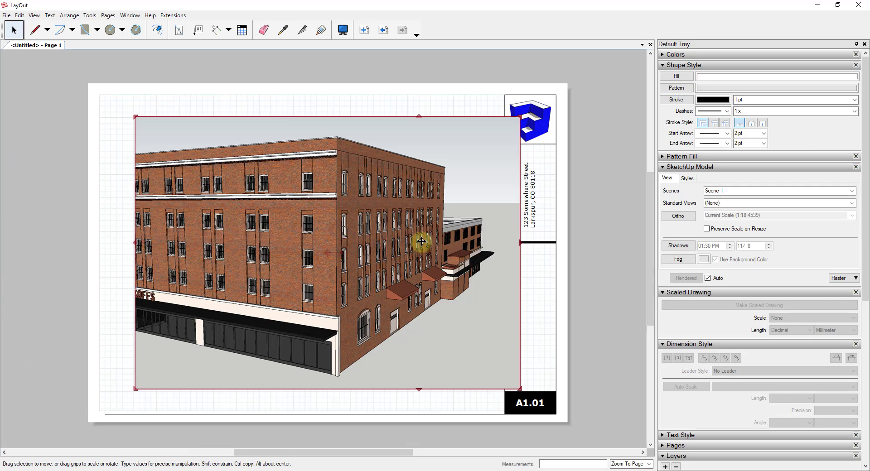
double_click(421, 241)
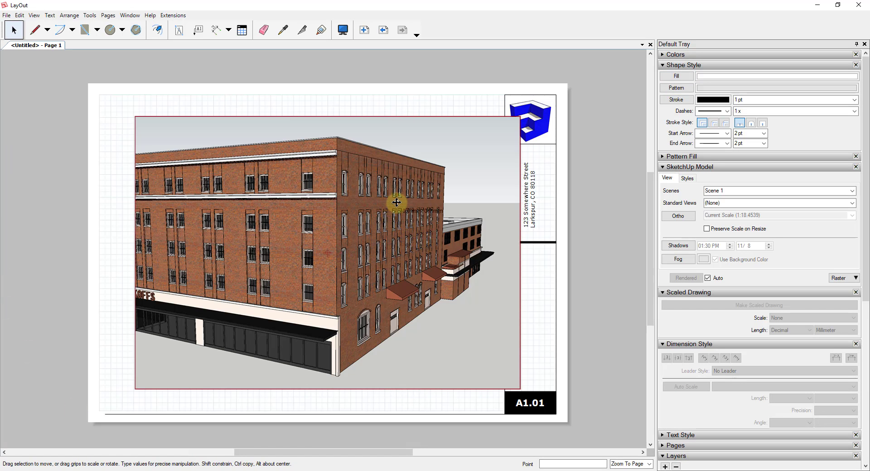
left_click_drag(396, 202, 370, 196)
left_click_drag(430, 307, 295, 287)
left_click_drag(361, 364, 441, 398)
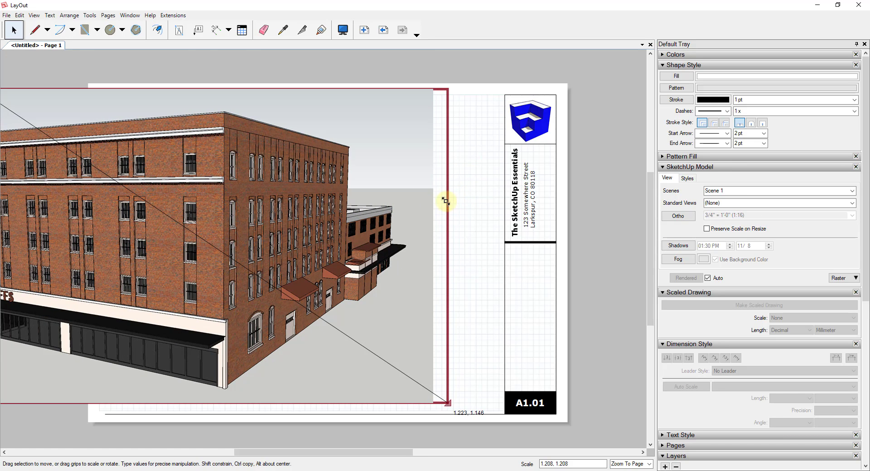
mouse_move(448, 402)
left_mouse_down()
mouse_move(451, 413)
mouse_move(452, 405)
left_mouse_up()
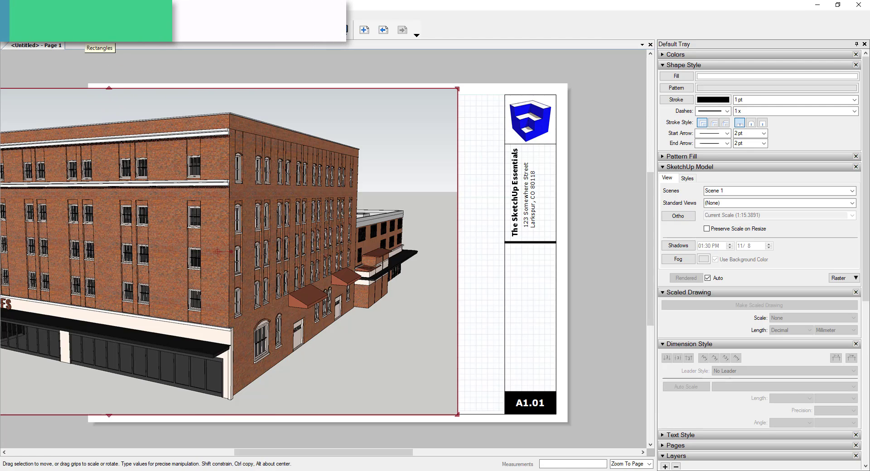
- Draw a rectangle about 140 mm by 270 mm over the building corner in the viewport
left_click(86, 32)
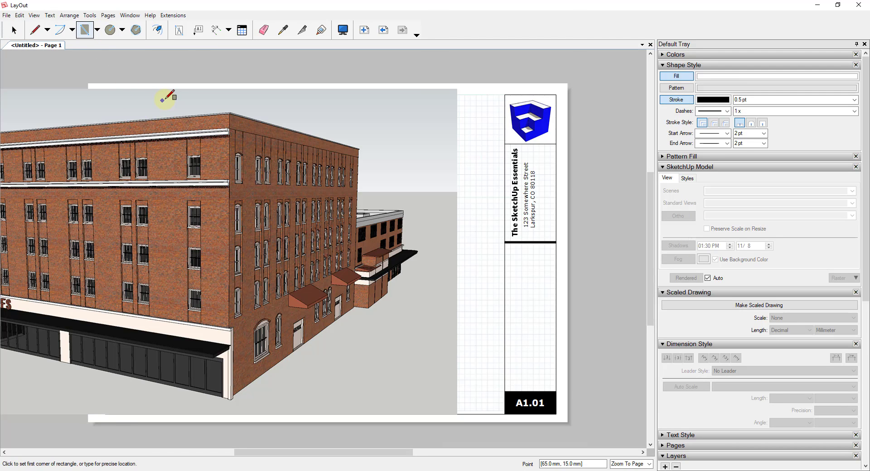
left_click(162, 100)
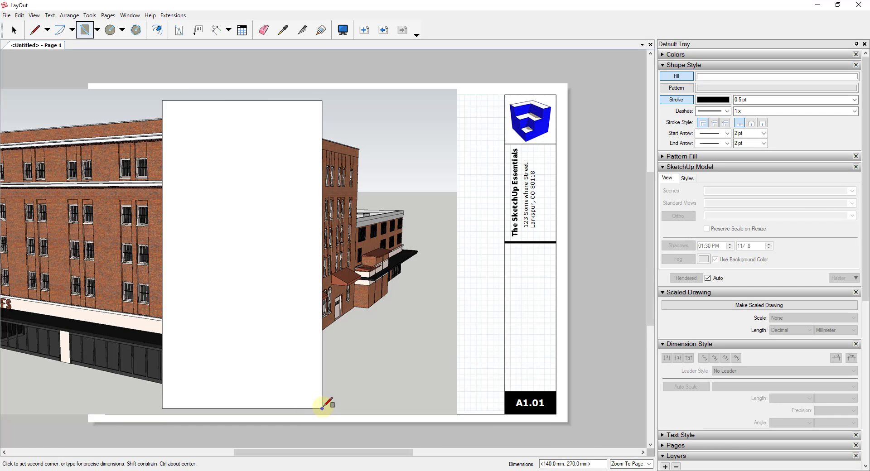
left_click(322, 407)
key("space")
- Create a clipping mask from the rectangle and the building viewport, and move the clipped view to the sheet's left side
left_click(402, 323)
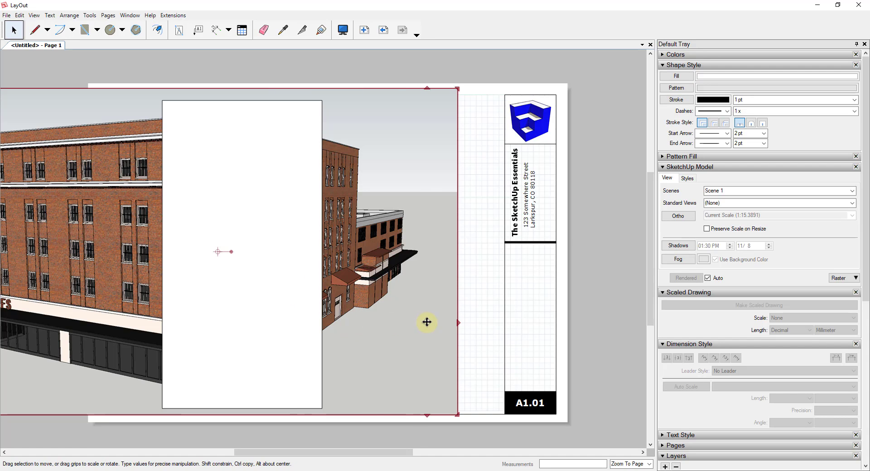
left_click(286, 286, "shift")
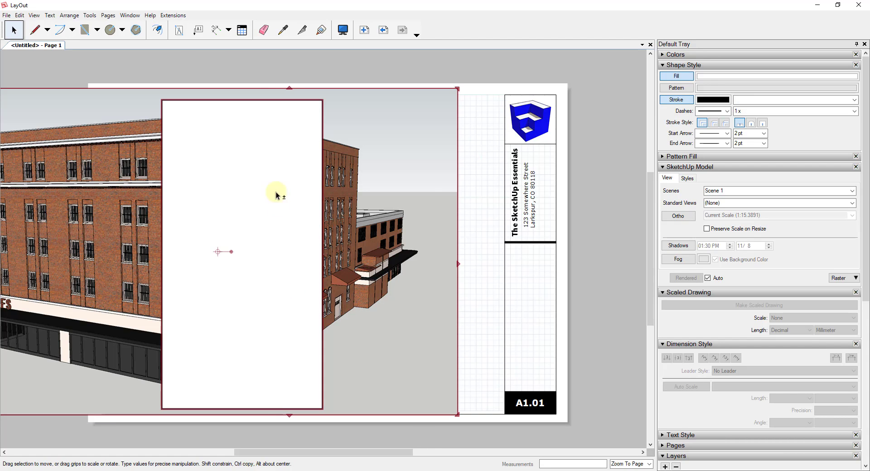
left_click(34, 15)
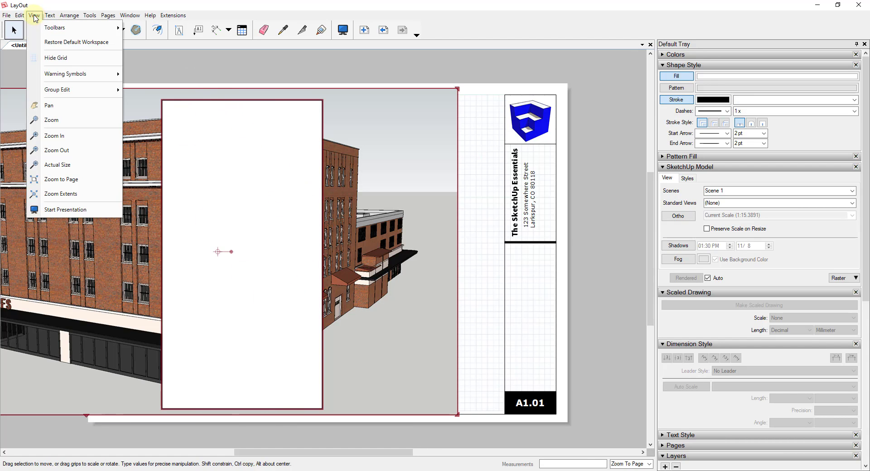
mouse_move(20, 16)
left_click(75, 220)
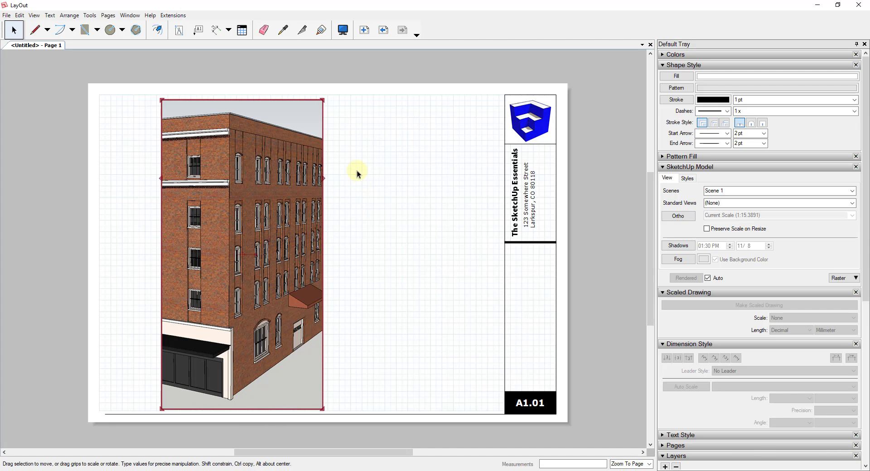
left_click_drag(246, 252, 200, 249)
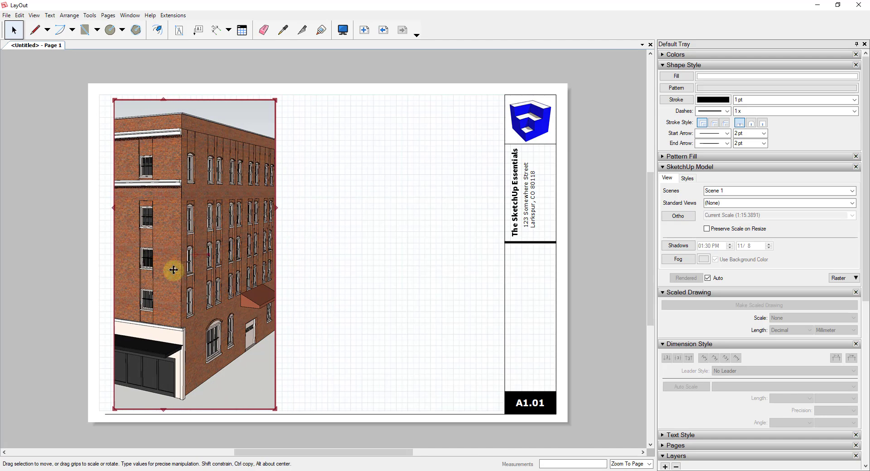
left_click(316, 165)
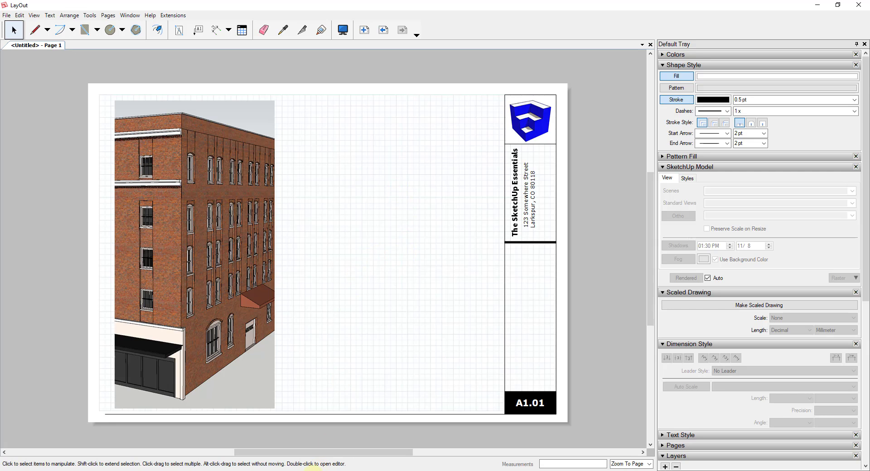
- Switch to the Construction Details model in SketchUp, frame the wall cap detail and hide the drawing axes
mouse_move(302, 469)
left_click(244, 442)
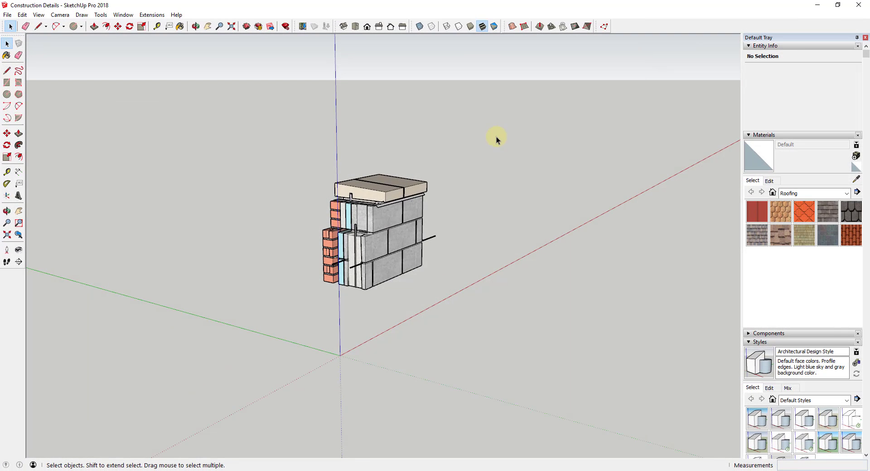
middle_click_drag(392, 225, 589, 171)
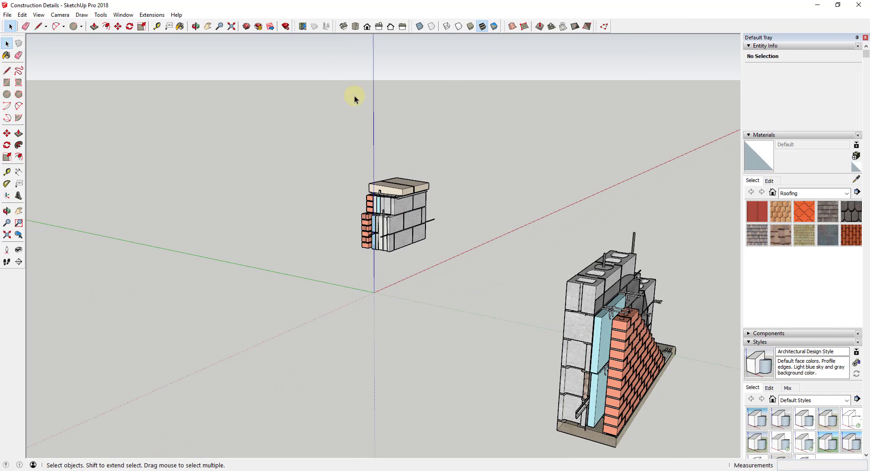
scroll(386, 215, "up", 5)
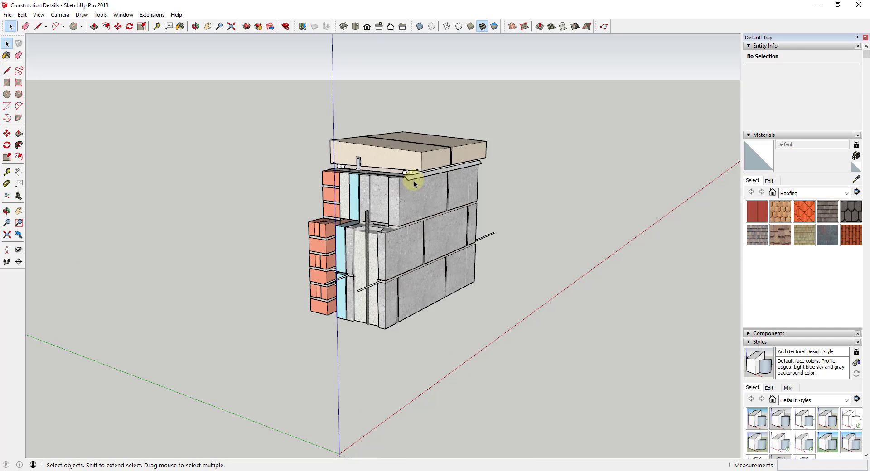
mouse_move(414, 180)
middle_mouse_down()
mouse_move(420, 183)
mouse_move(414, 173)
middle_mouse_up()
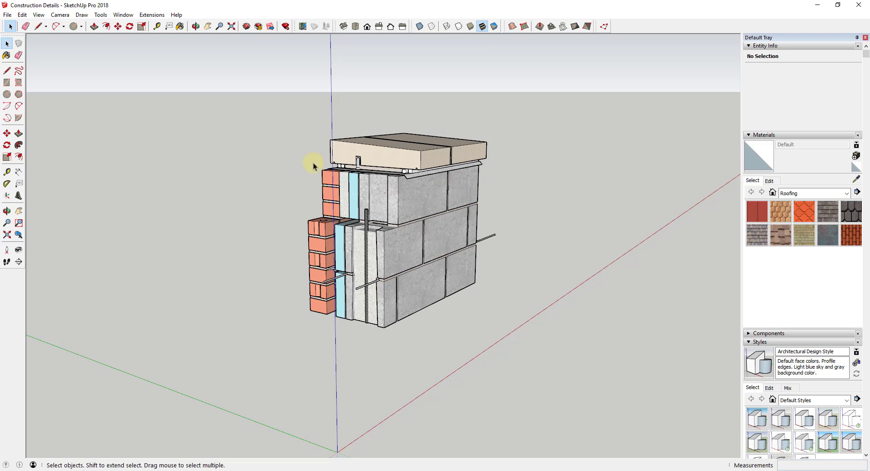
left_click(38, 15)
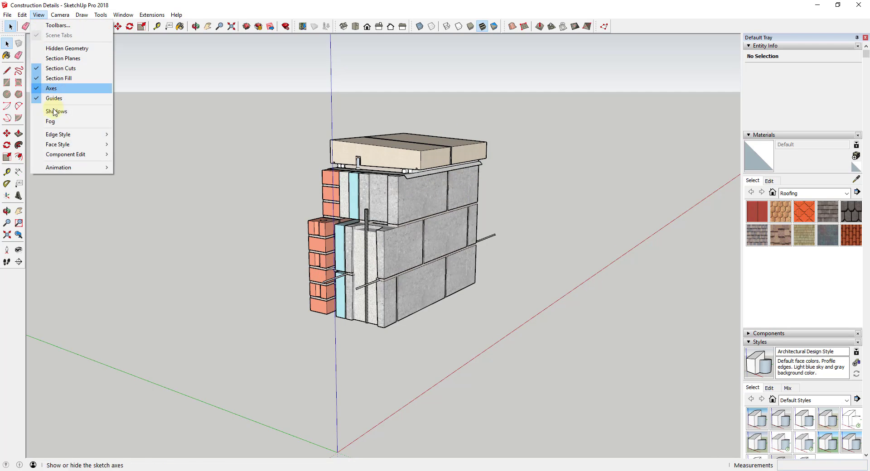
left_click(51, 88)
- Add a scene of the current wall cap view, saving the style changes as a new style
left_click(38, 14)
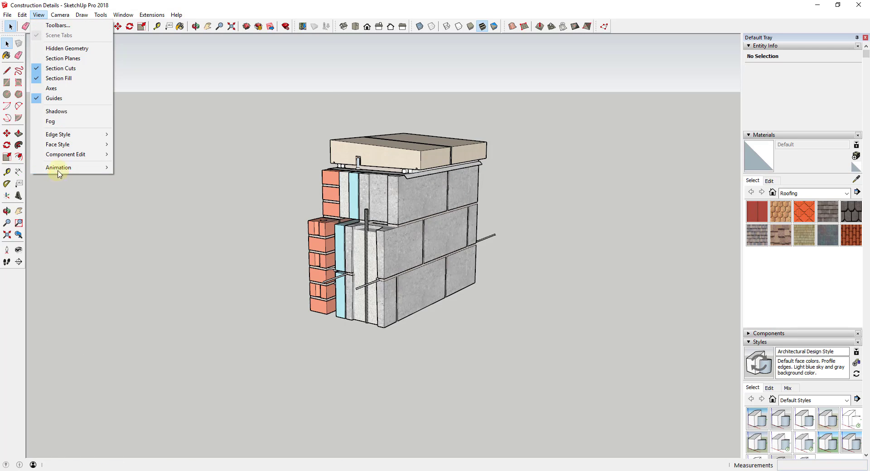
mouse_move(56, 168)
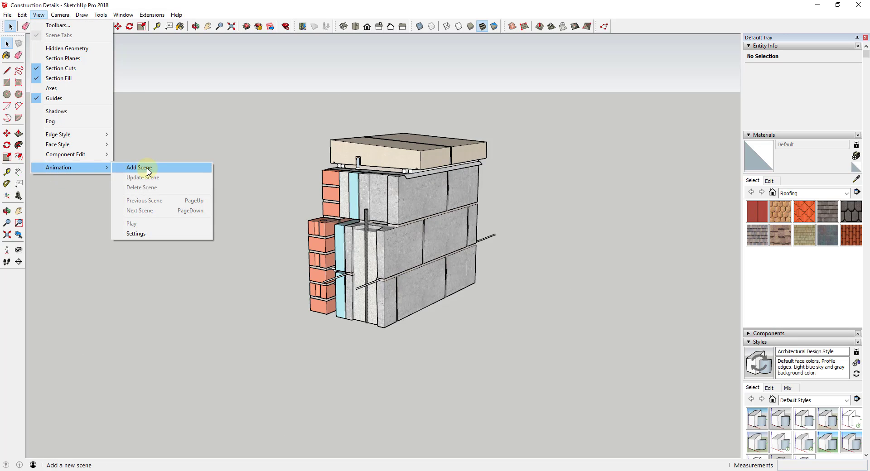
left_click(148, 170)
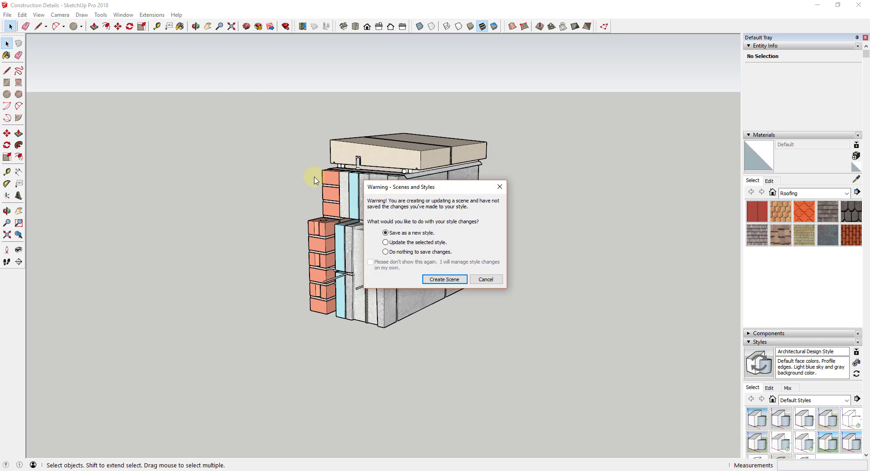
left_click(440, 279)
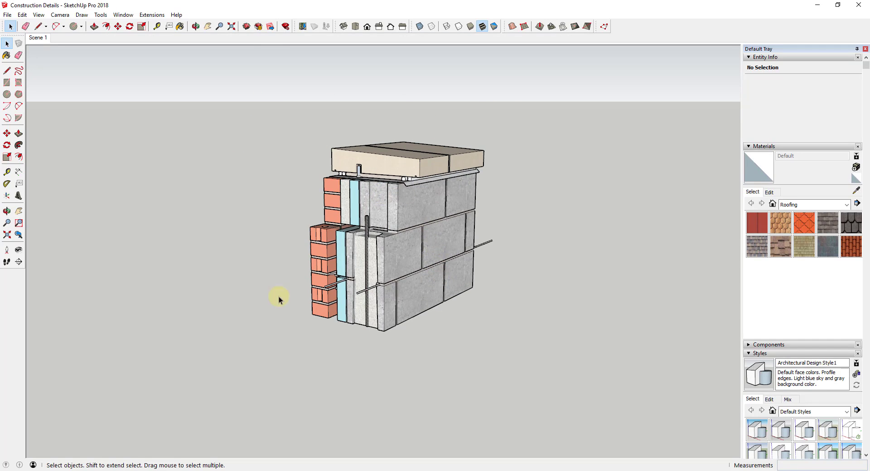
- Rename the wall cap scene to Top of Brick Wall Cap
scroll(804, 311, "down", 3)
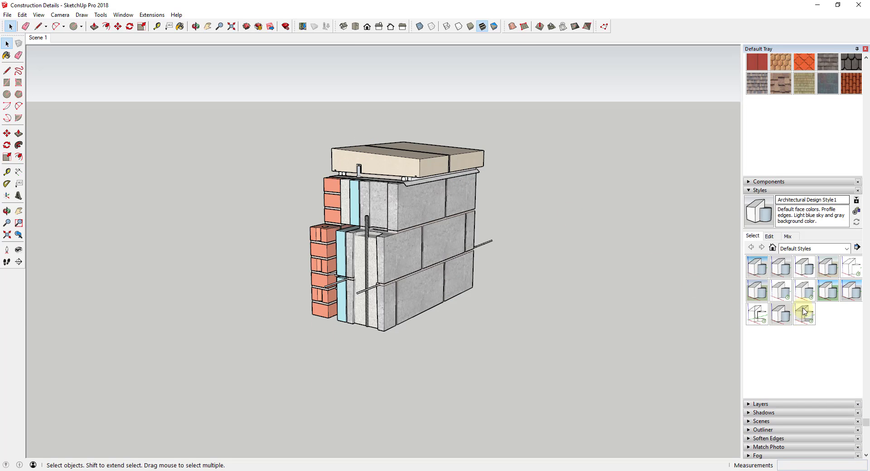
scroll(804, 312, "down", 1)
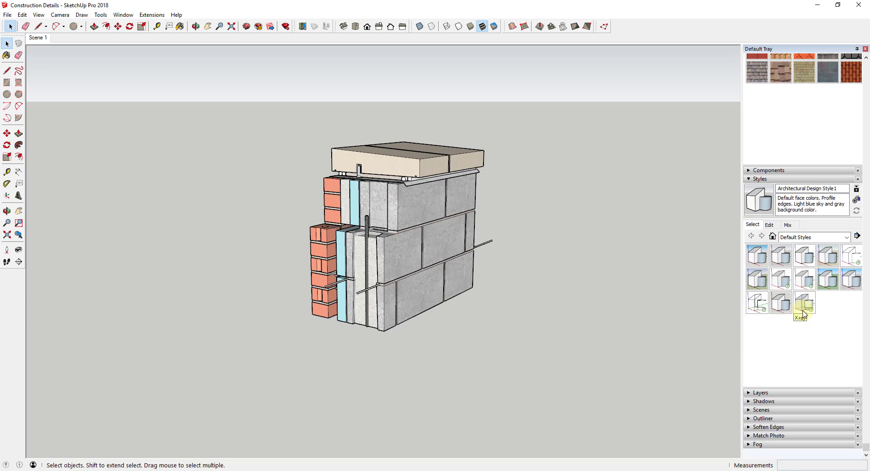
left_click(761, 410)
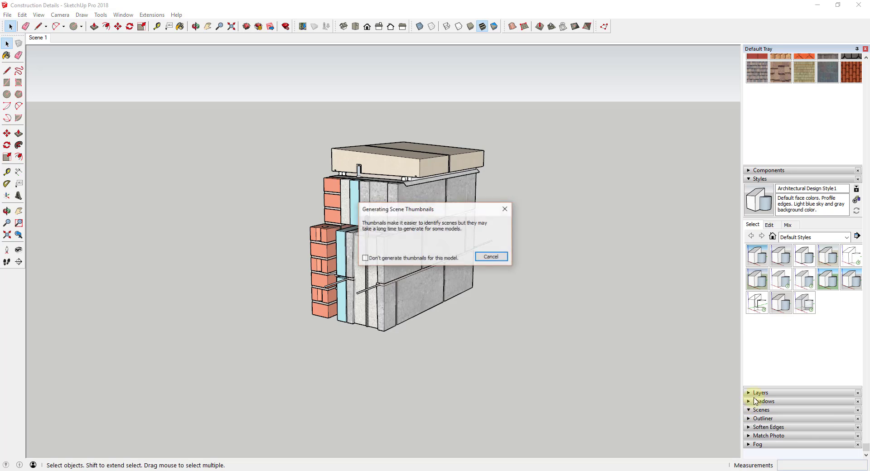
scroll(804, 338, "down", 5)
scroll(822, 271, "down", 5)
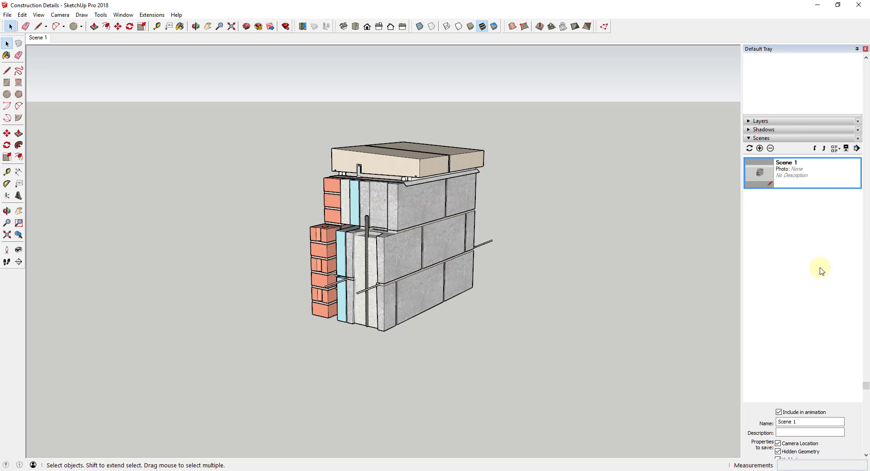
double_click(817, 425)
type("To")
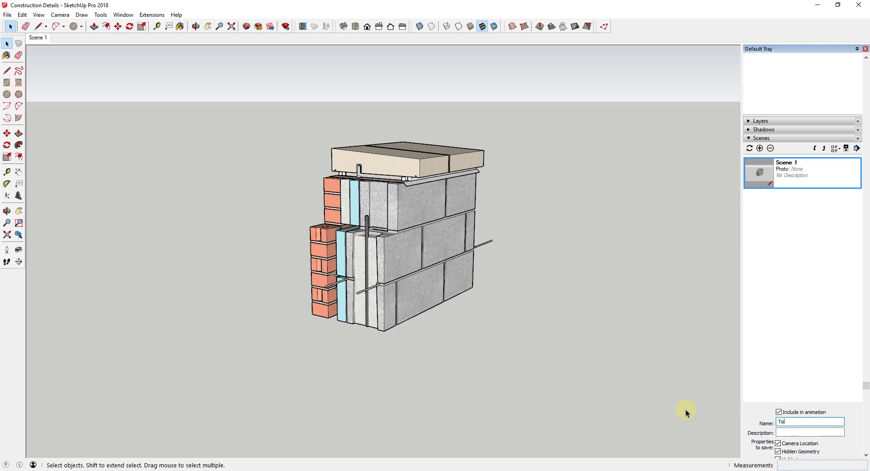
type("p of Brick Wall Cap")
key("Return")
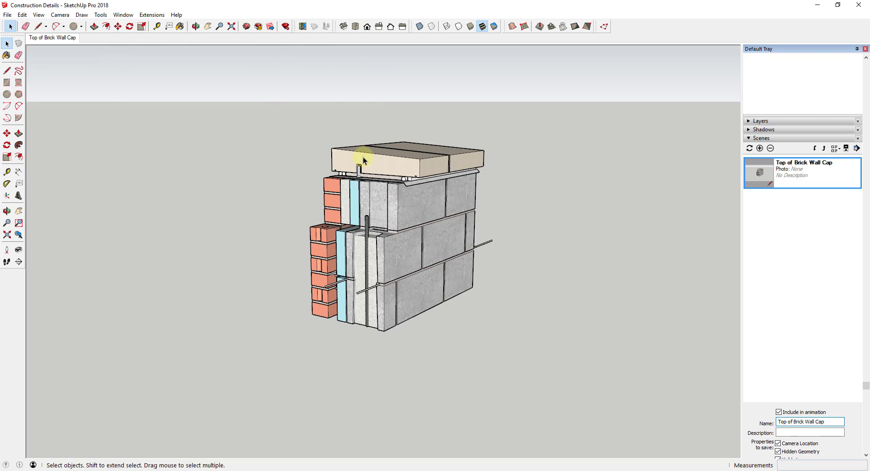
- Hide the wall cap detail behind the stepped brick wall base detail
scroll(403, 177, "down", 5)
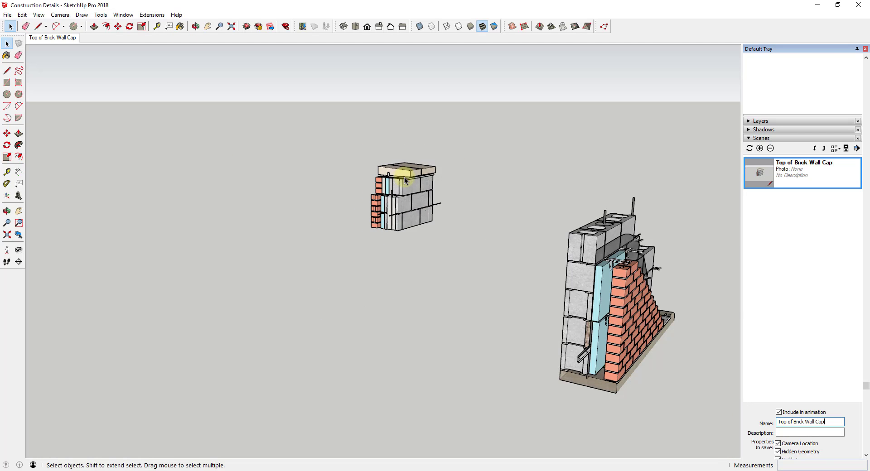
middle_click_drag(660, 314, 362, 225)
scroll(266, 233, "up", 5)
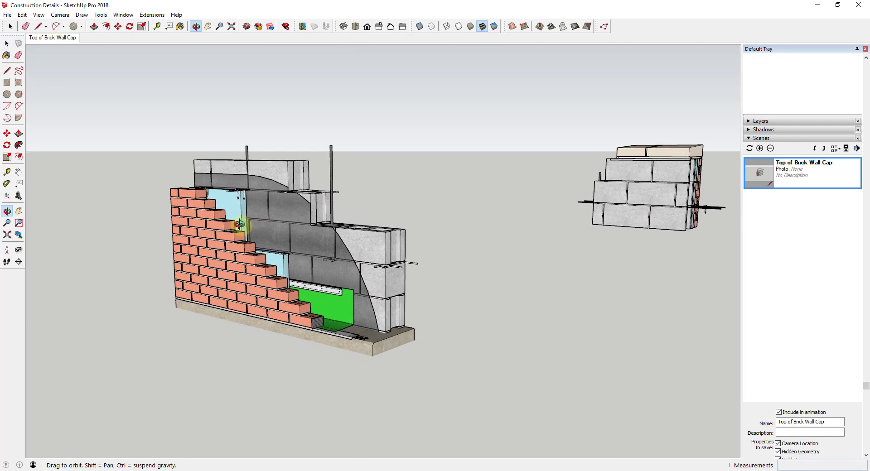
middle_click_drag(238, 224, 290, 302)
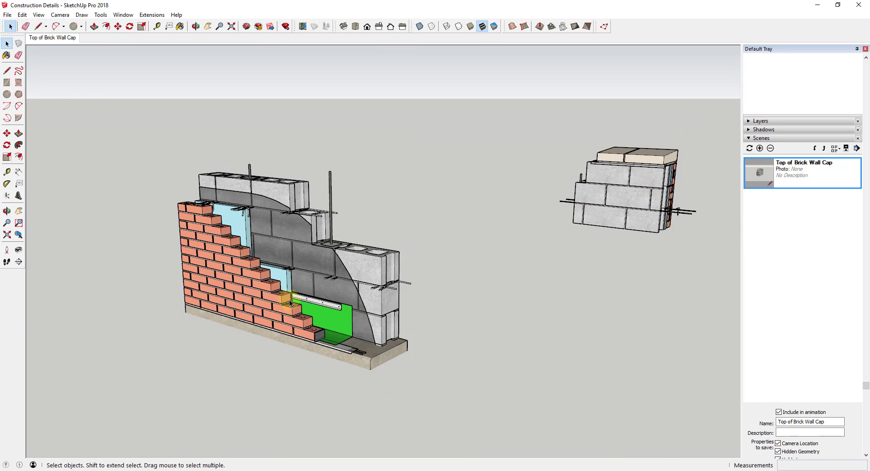
scroll(290, 302, "up", 2)
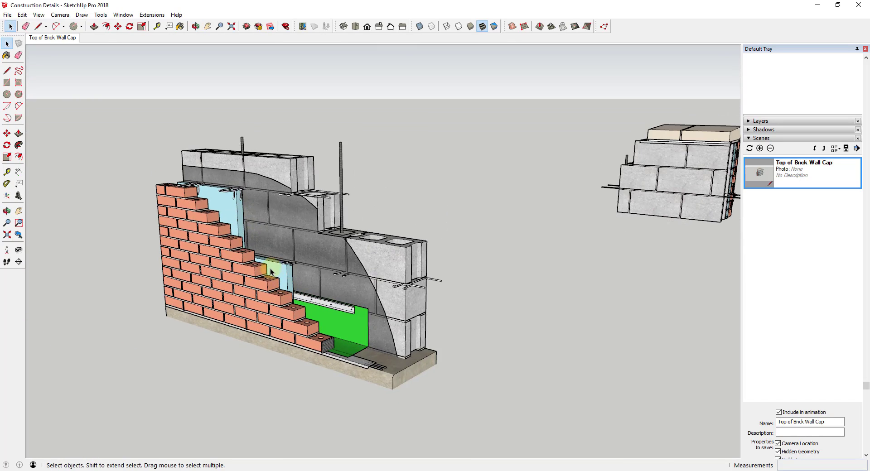
right_click(692, 174)
key("Escape")
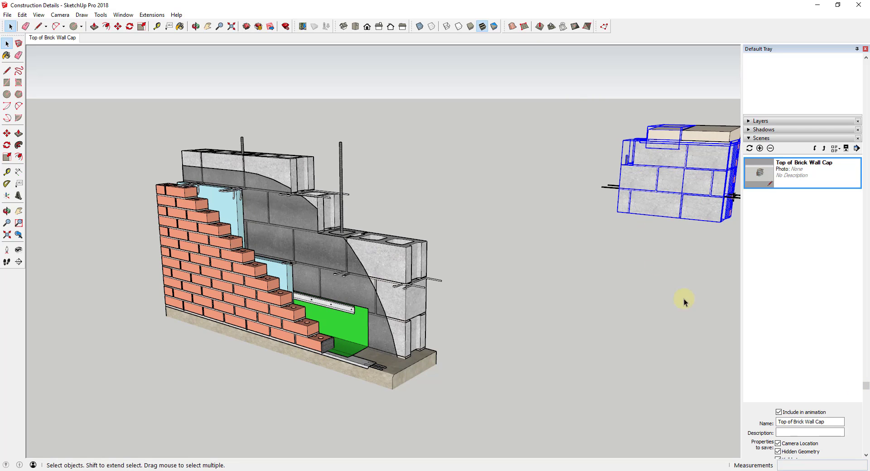
right_click(687, 166)
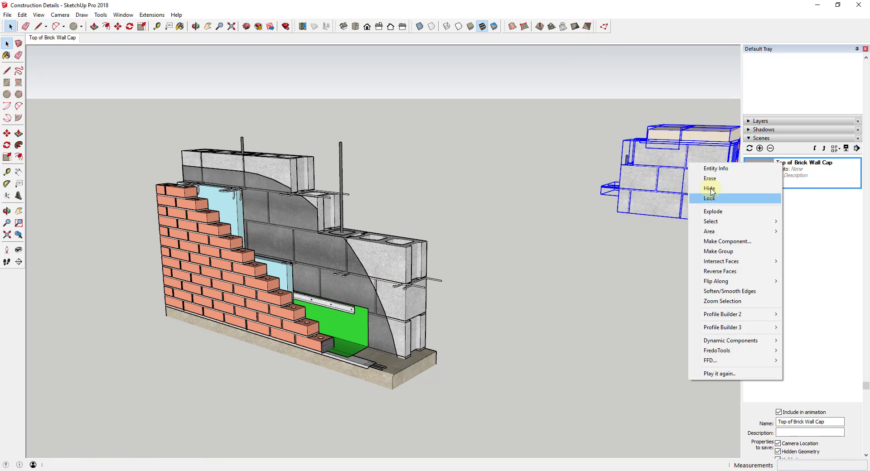
left_click(708, 189)
- Frame the stepped brick wall base detail on its own and add a second scene of that view
key("o")
left_click_drag(389, 257, 461, 247)
key("space")
scroll(443, 225, "up", 2)
scroll(443, 225, "down", 1)
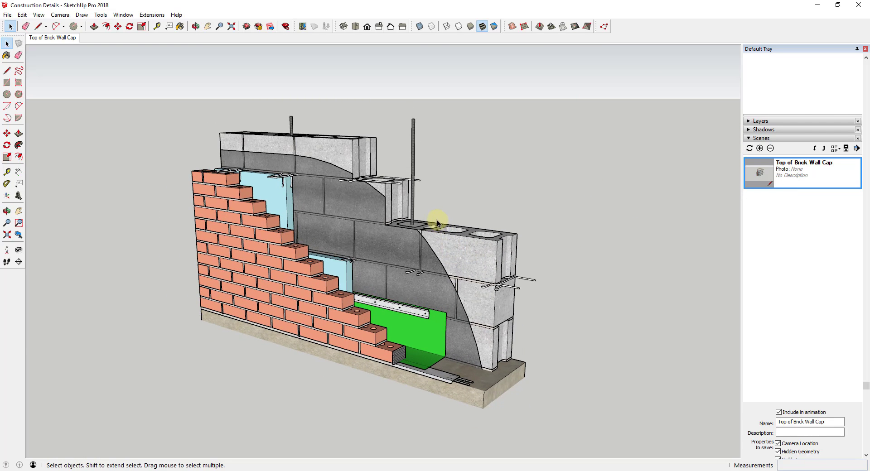
right_click(54, 39)
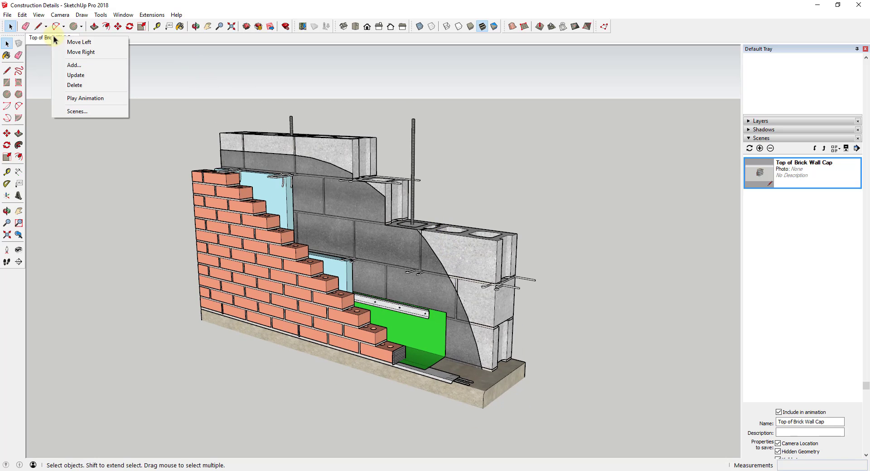
left_click(73, 66)
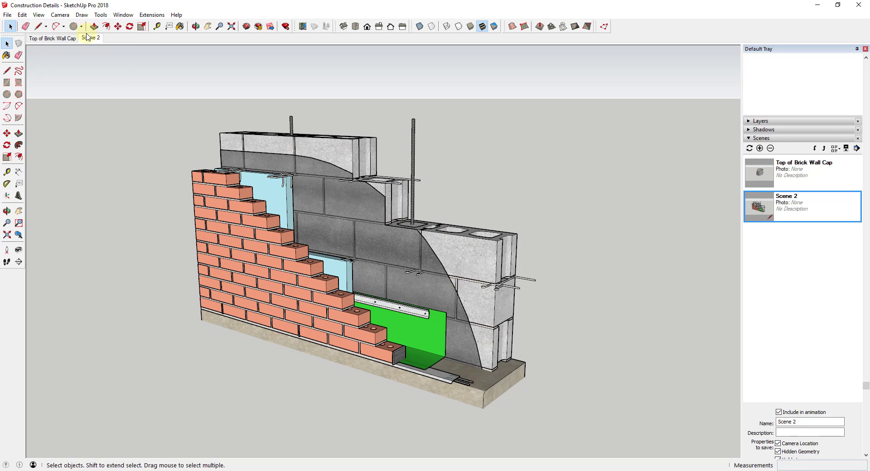
- Rename the second scene to Bottom of Brick Wall Detail and save the model
left_click(810, 419)
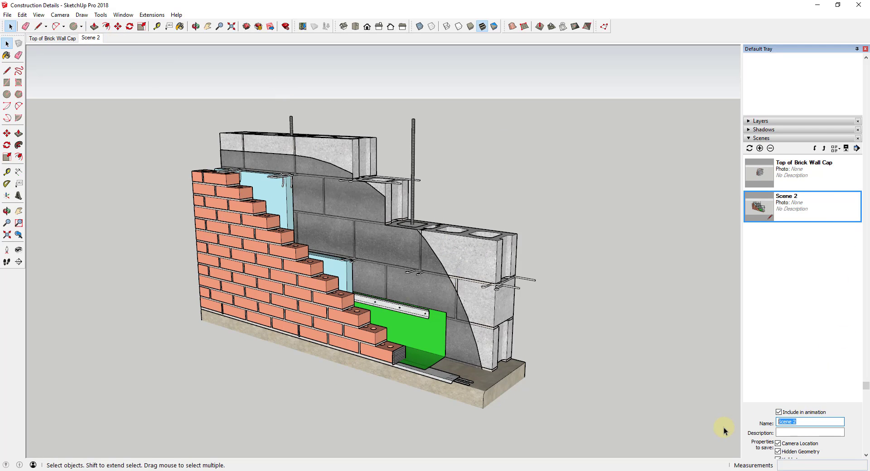
type("Bottom of Brick Wall")
type("Detail")
key("Return")
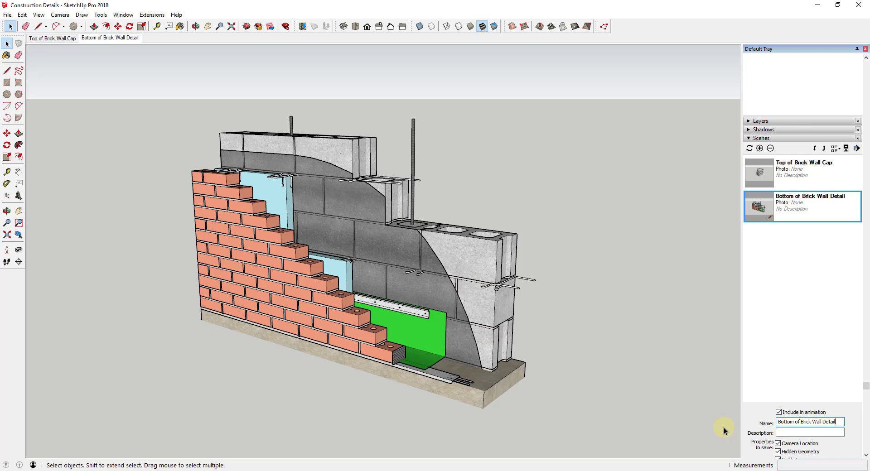
left_click(7, 15)
left_click(18, 48)
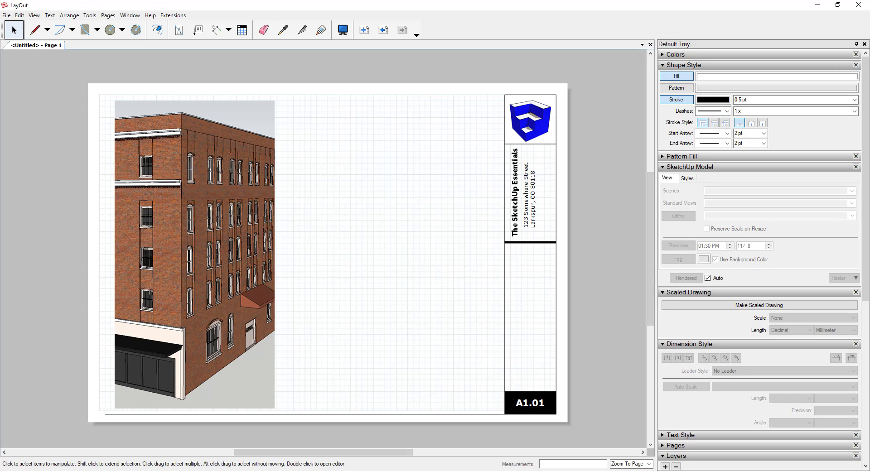
- Insert the Construction Details SketchUp model into the LayOut sheet
left_click(14, 15)
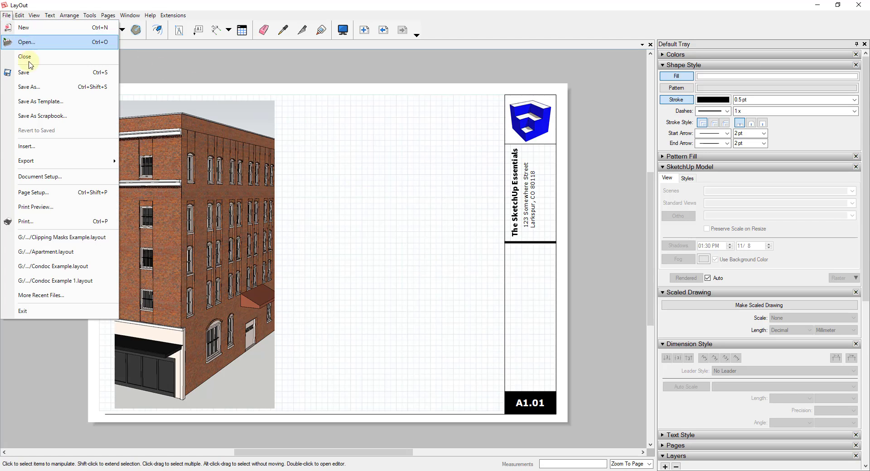
left_click(36, 149)
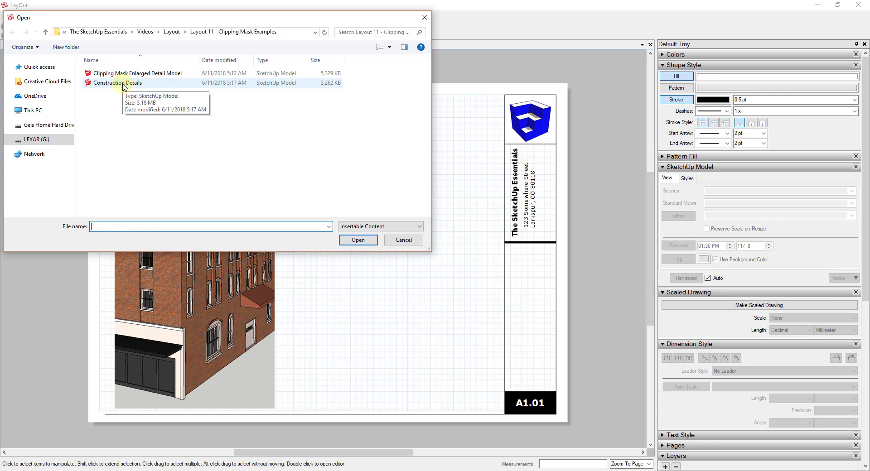
double_click(123, 84)
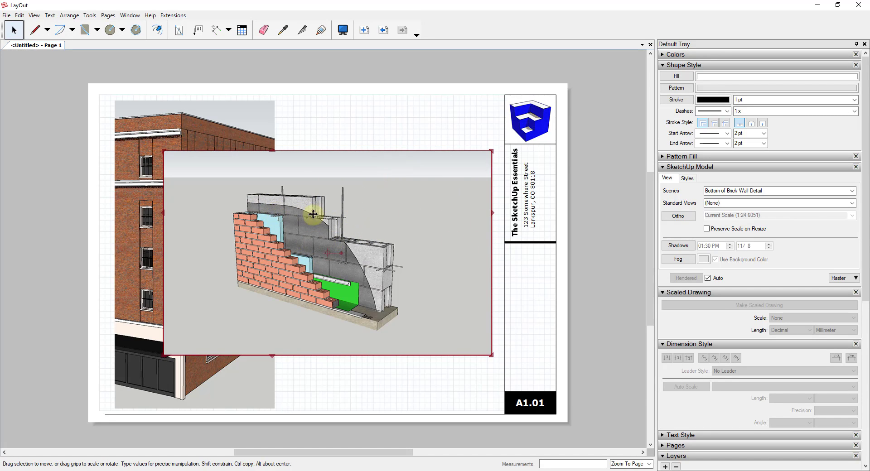
- Set the inserted detail viewport to the Top of Brick Wall Cap scene
left_click(851, 191)
left_click(852, 193)
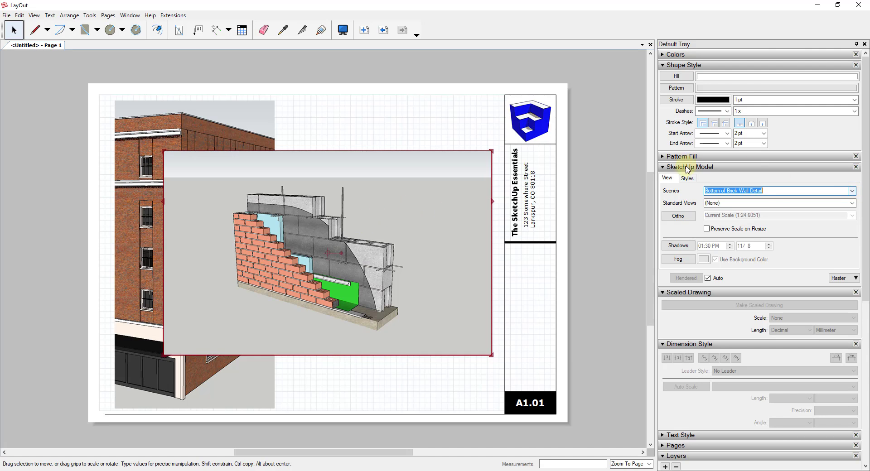
left_click(853, 192)
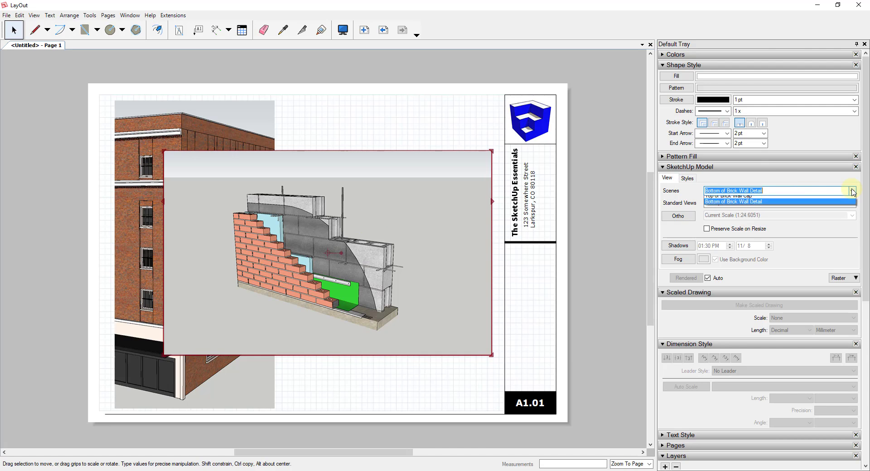
left_click(741, 211)
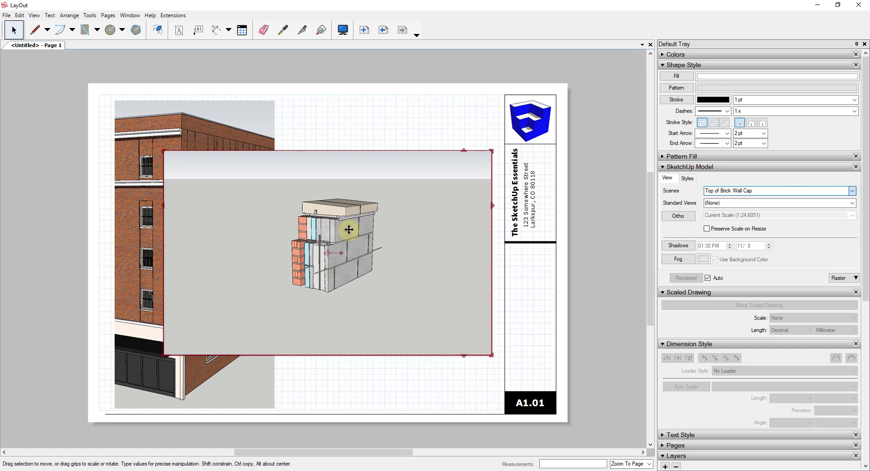
left_click(852, 192)
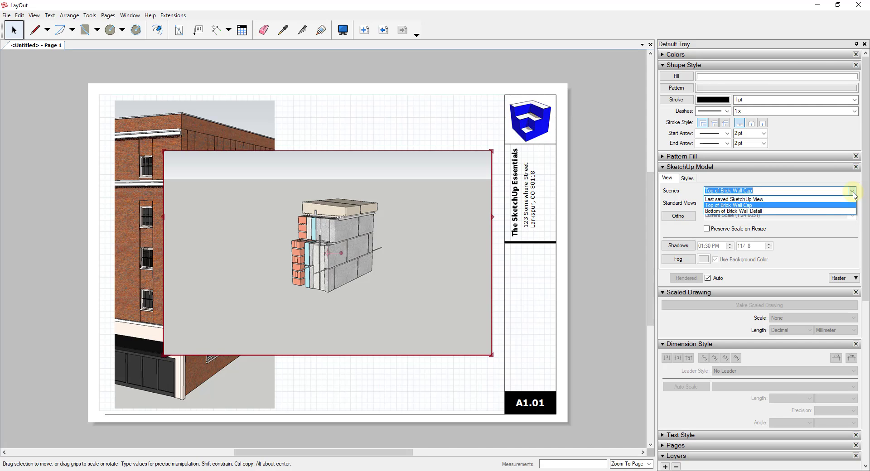
left_click(853, 192)
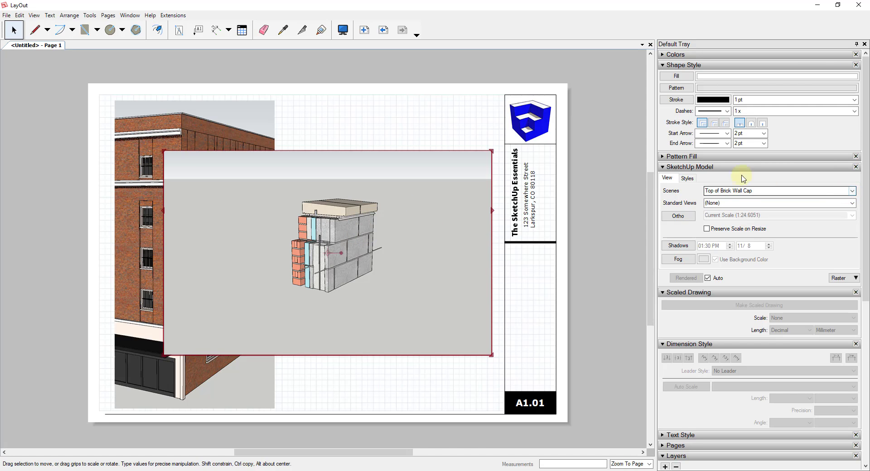
- Switch the detail viewport to the Bottom of Brick Wall Detail scene
right_click(332, 227)
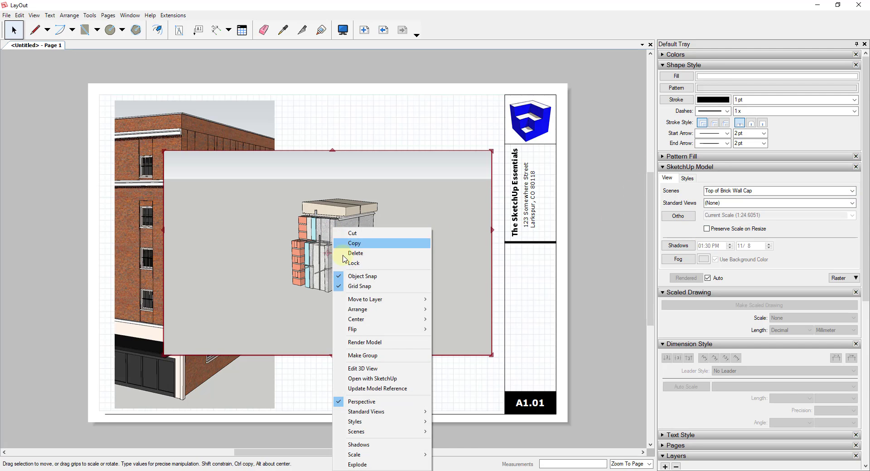
mouse_move(351, 300)
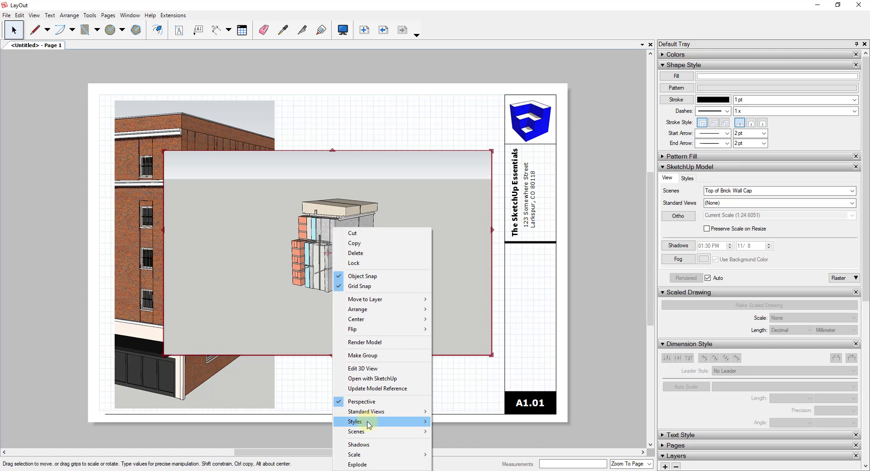
mouse_move(367, 435)
left_click(476, 451)
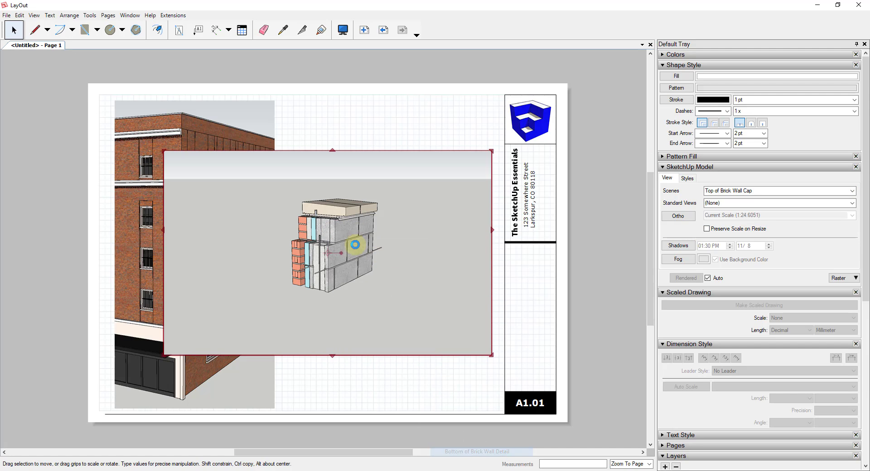
- Return the viewport to the Top of Brick Wall Cap scene and move it down and right, clear of the building's top
right_click(342, 242)
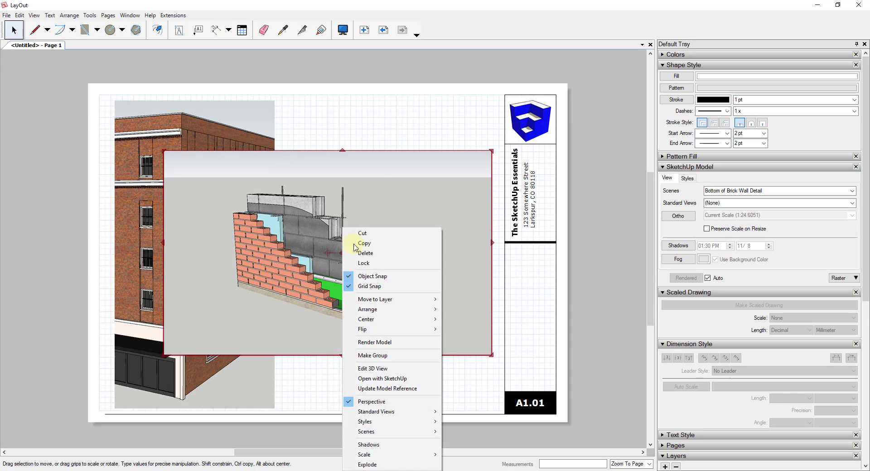
mouse_move(388, 431)
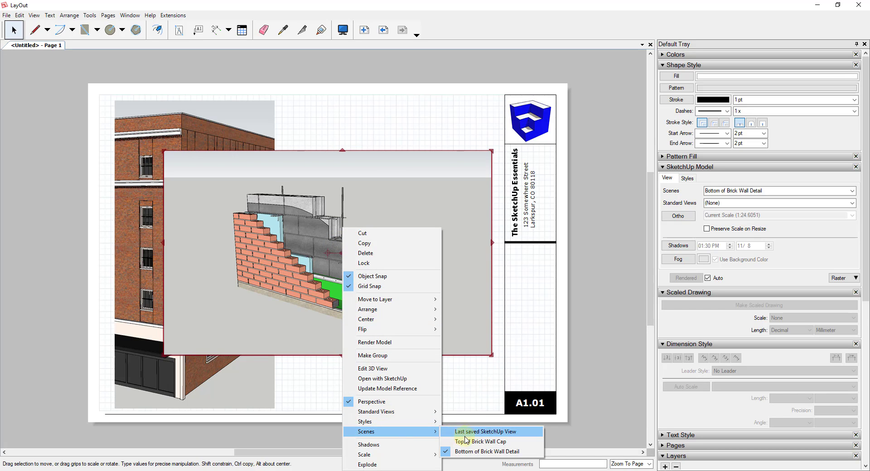
left_click(466, 442)
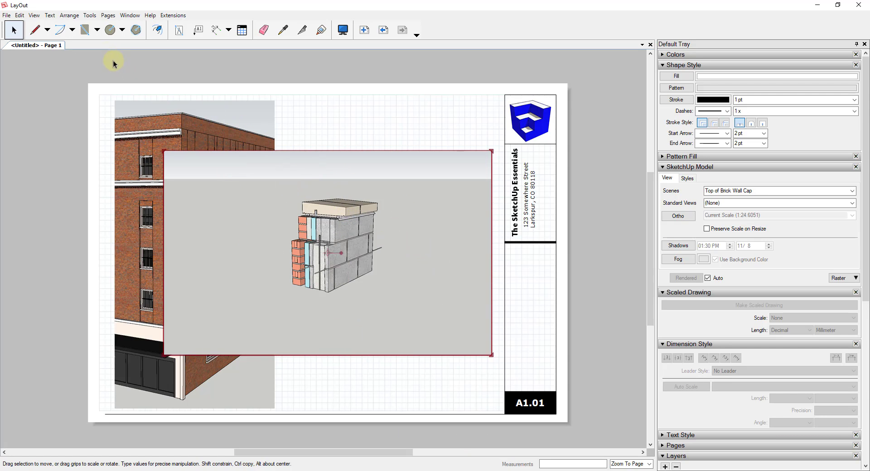
left_click_drag(303, 213, 349, 290)
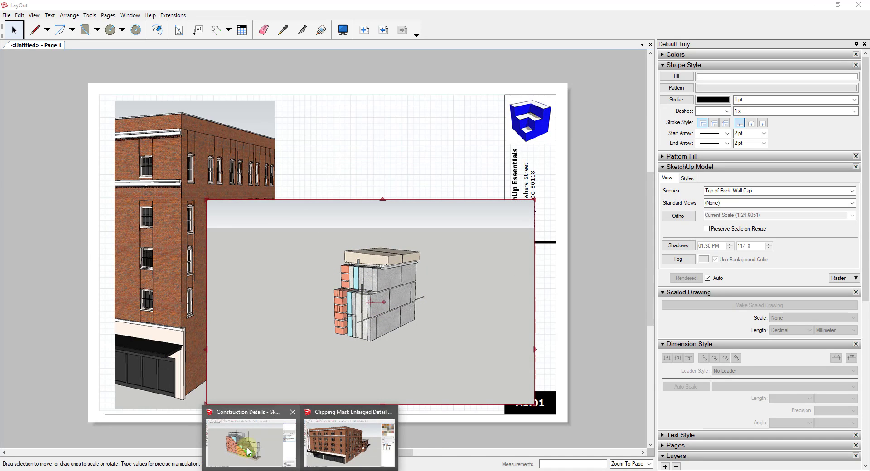
- Switch to the Construction Details model in SketchUp and orbit the Top of Brick Wall Cap scene to face the brick side
left_click(245, 451)
left_click(51, 38)
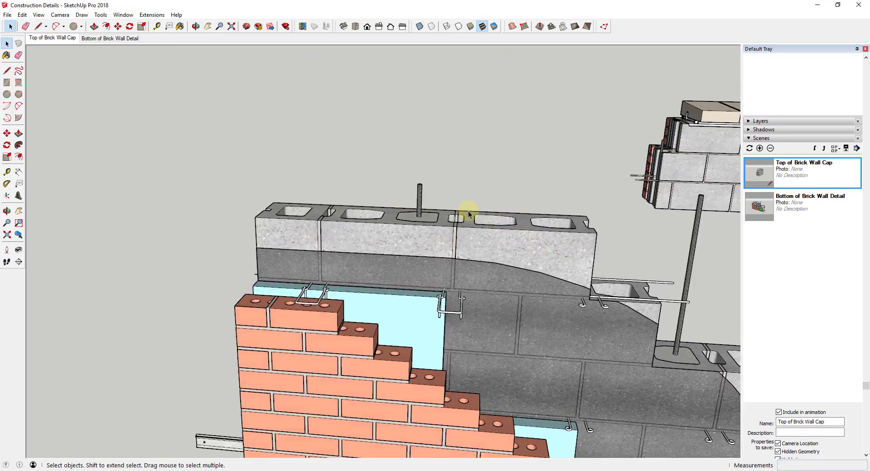
key("o")
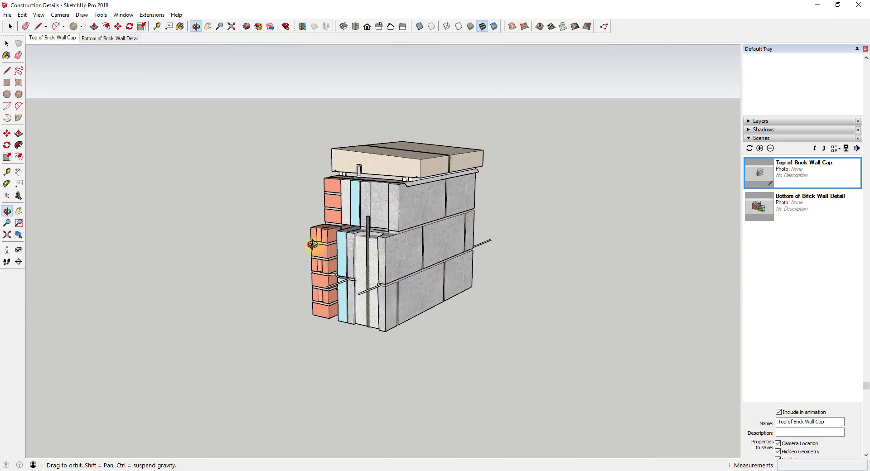
left_click_drag(317, 246, 700, 256)
key("space")
- Hide the wall base detail beside the wall cap
left_click(692, 260)
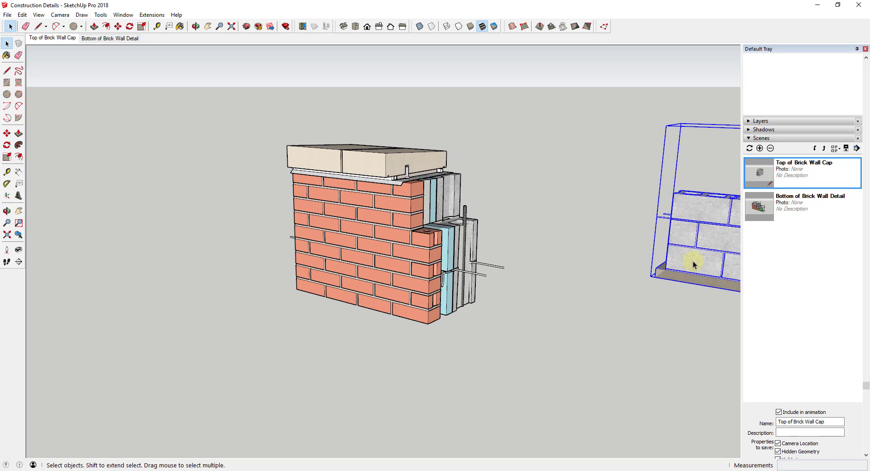
right_click(695, 226)
left_click(723, 226)
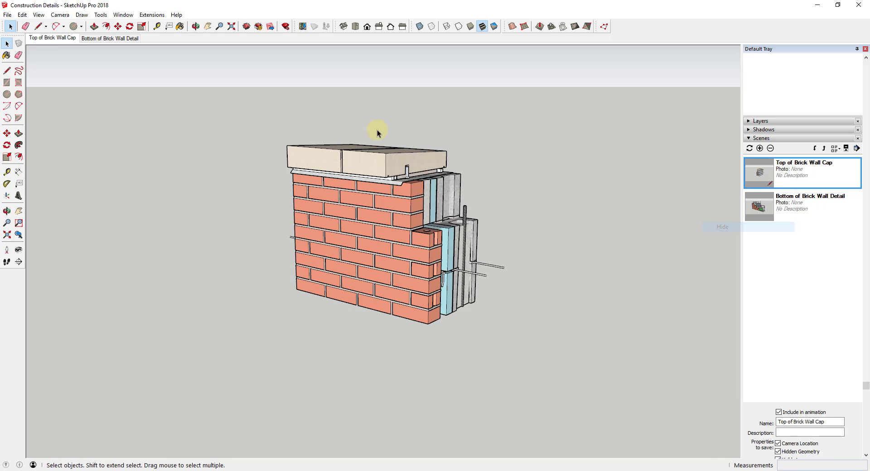
- Update the Top of Brick Wall Cap scene with the current view and save the model
right_click(54, 38)
left_click(85, 75)
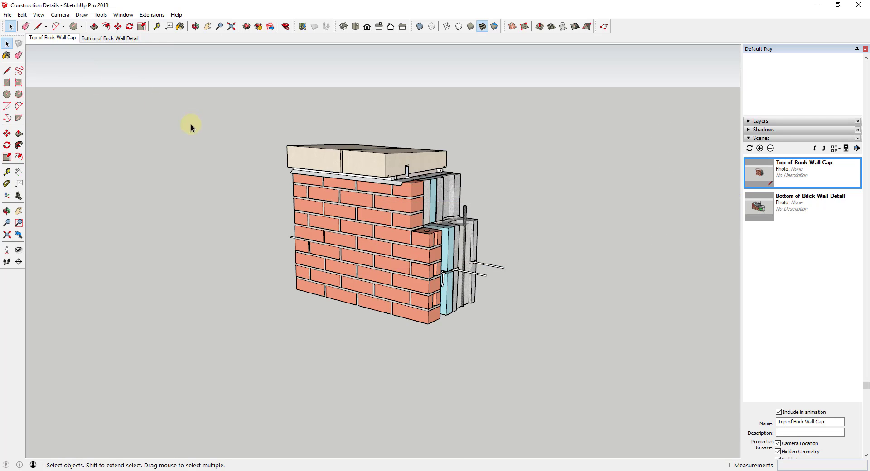
left_click(7, 15)
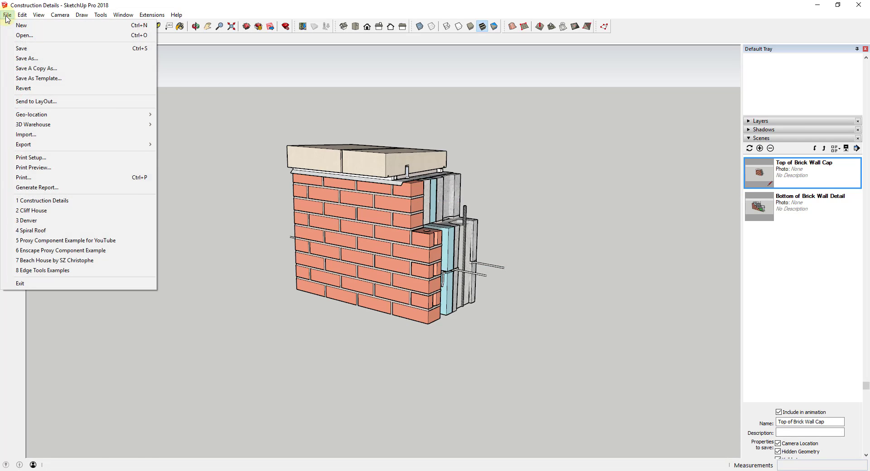
left_click(19, 50)
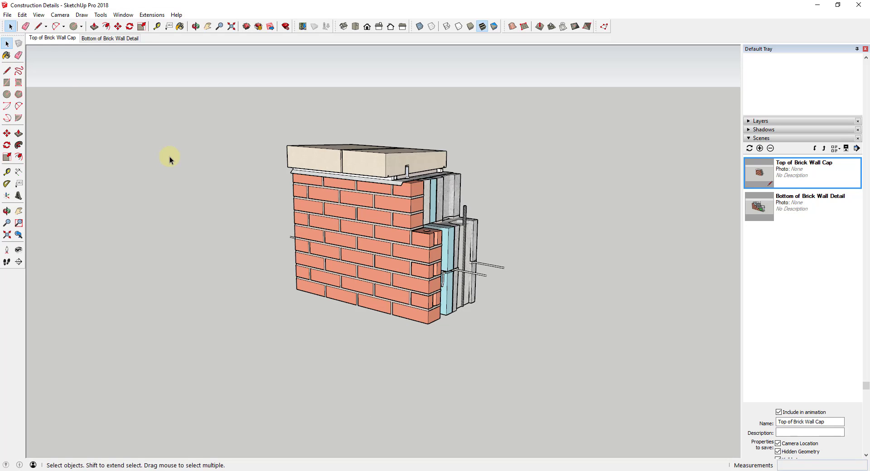
- Switch back to LayOut and update the wall cap viewport's model reference
left_click(519, 469)
right_click(443, 281)
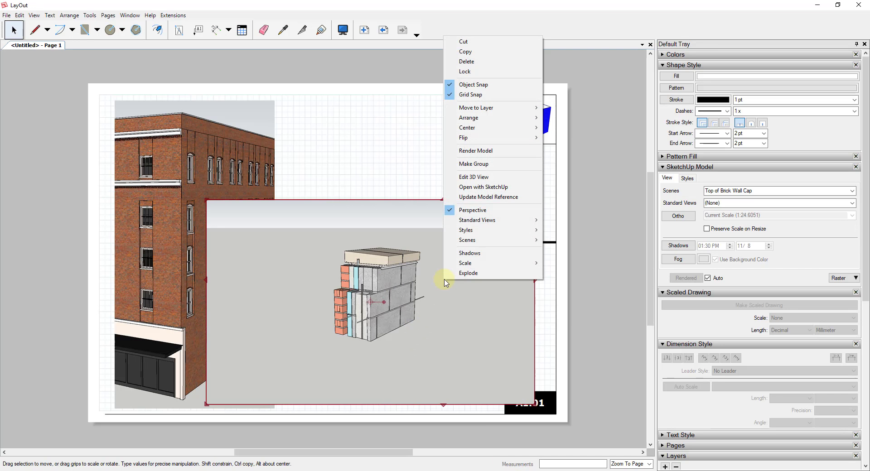
left_click(489, 198)
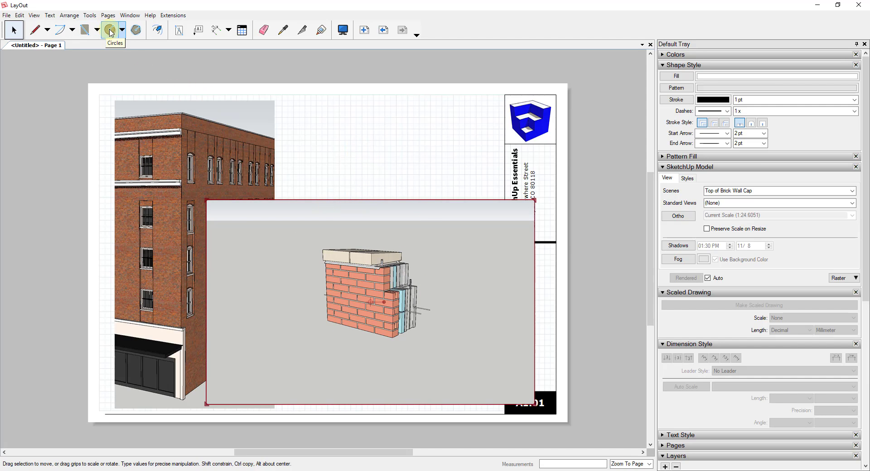
- Draw a small circle over the building's roof edge, just right of the corner
left_click(111, 30)
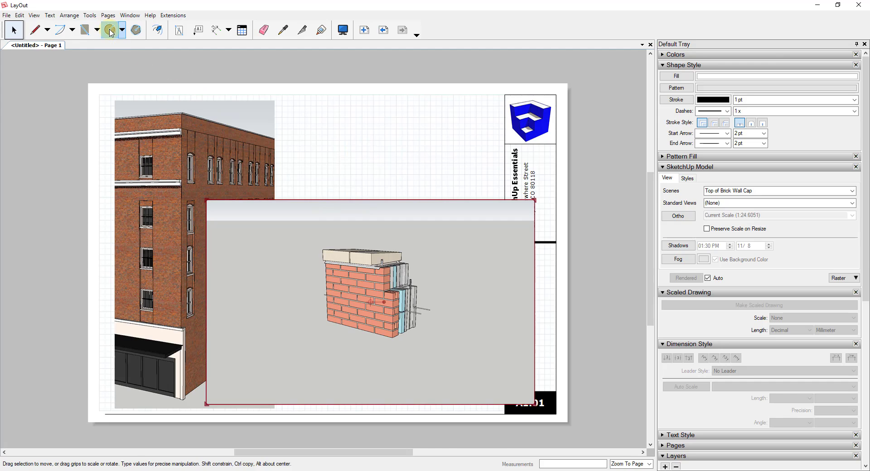
left_click(213, 129)
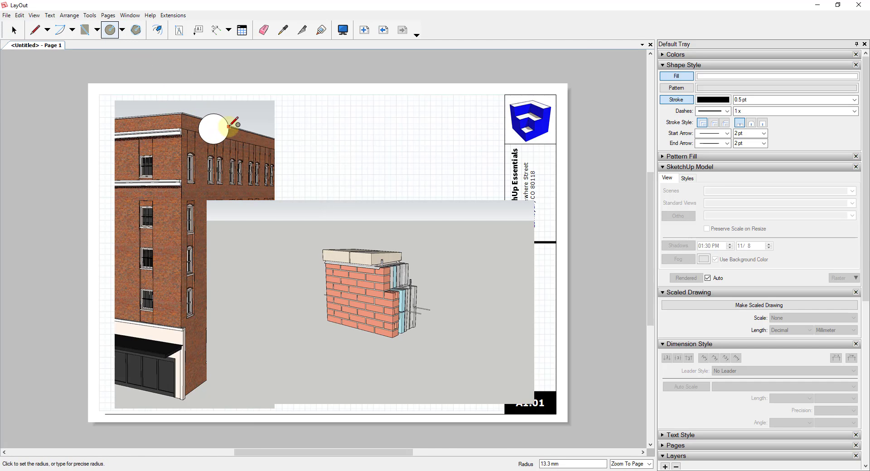
left_click(235, 128)
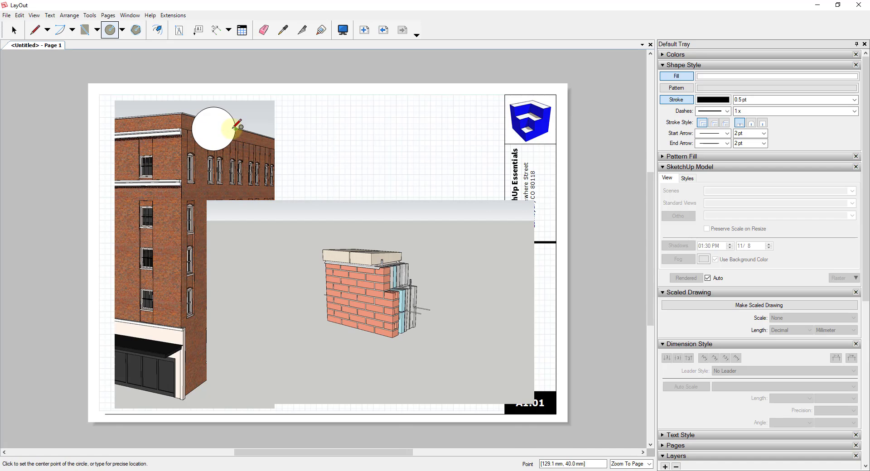
key("space")
- Nudge the roof-edge circle slightly upward and turn off its fill
left_click(215, 140)
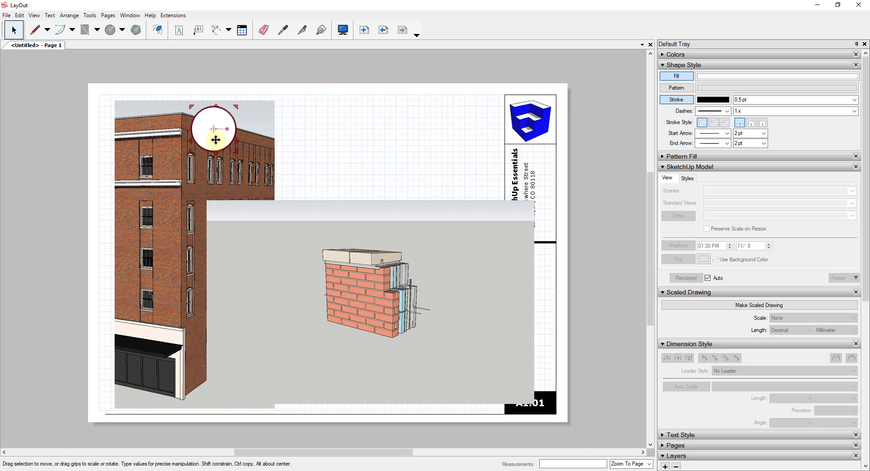
mouse_move(217, 140)
left_mouse_down()
mouse_move(210, 131)
mouse_move(219, 137)
left_mouse_up()
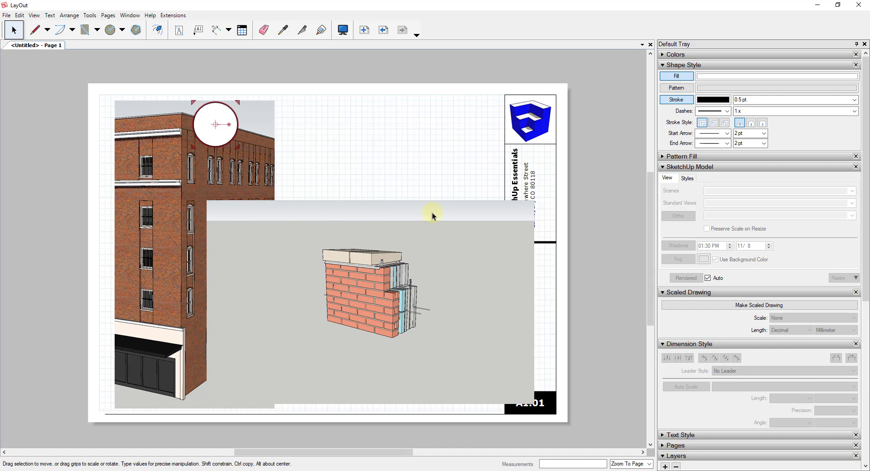
left_click(681, 77)
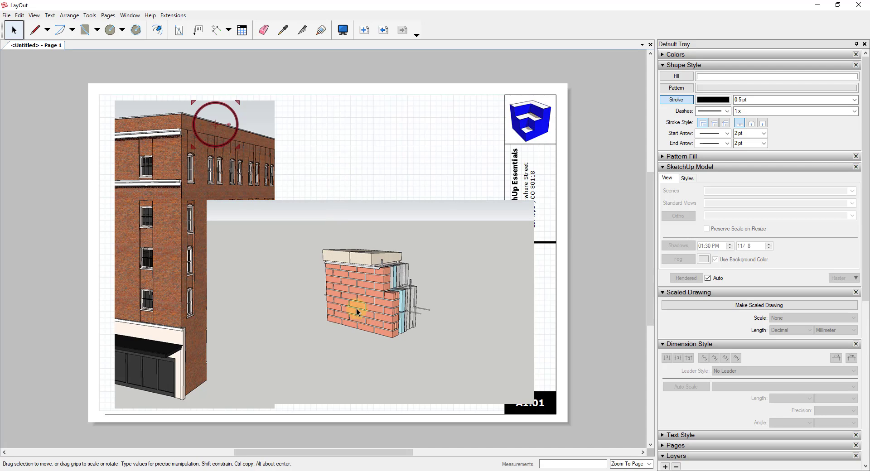
left_click(324, 144)
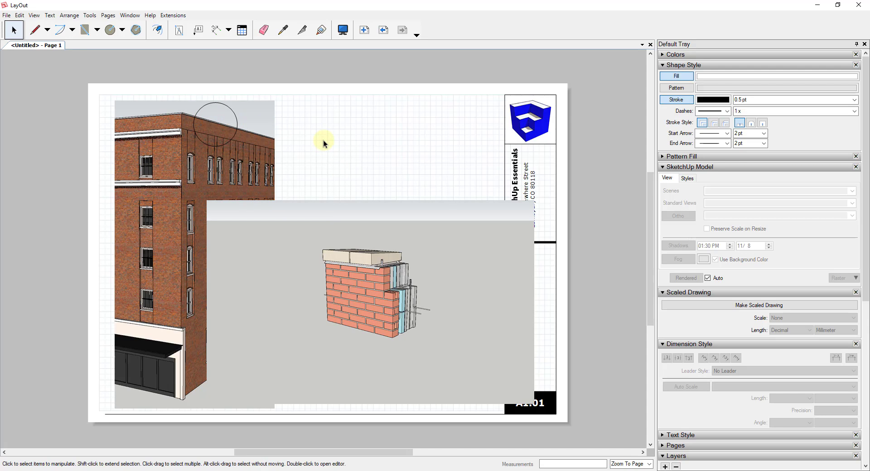
- Draw a circle about 61 mm in radius over the wall cap detail and select the detail viewport behind it
left_click(392, 299)
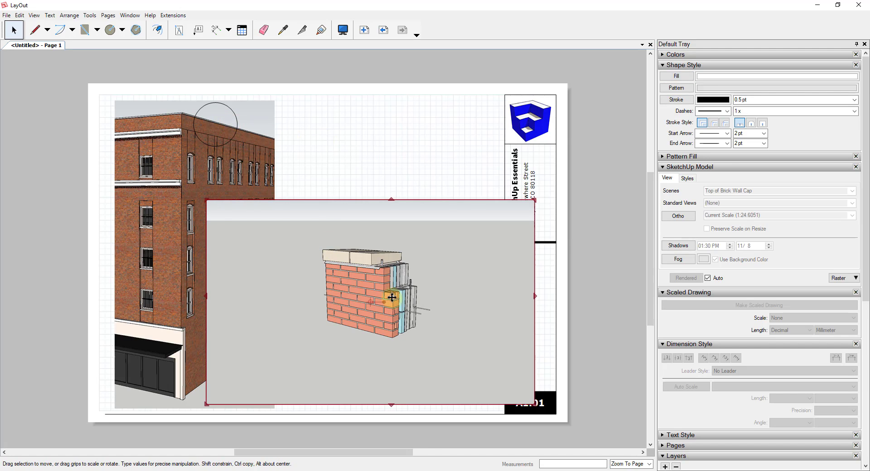
left_click(111, 30)
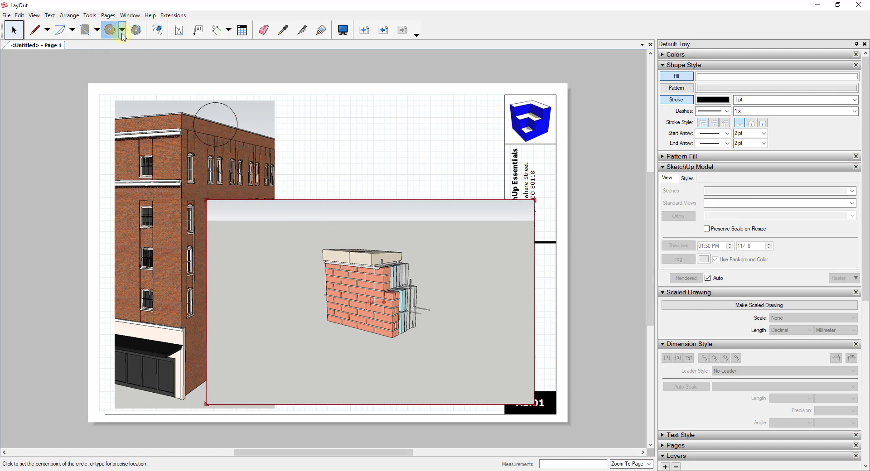
left_click(366, 295)
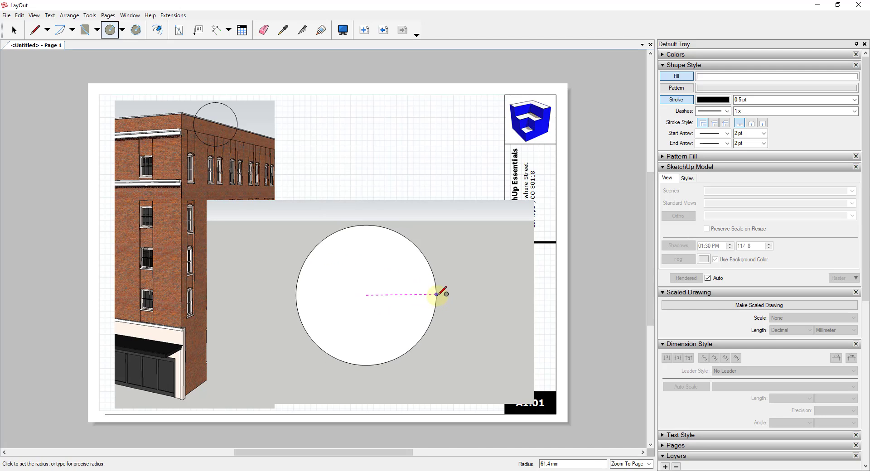
left_click(436, 295)
key("space")
left_click(467, 297)
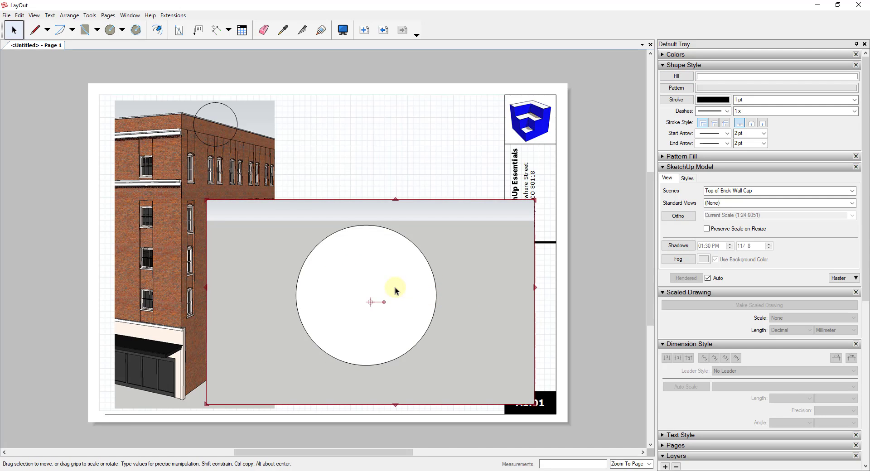
- Clip the wall cap viewport with the large circle and move the clipped detail up beside the building's roof edge
left_click(395, 291, "shift")
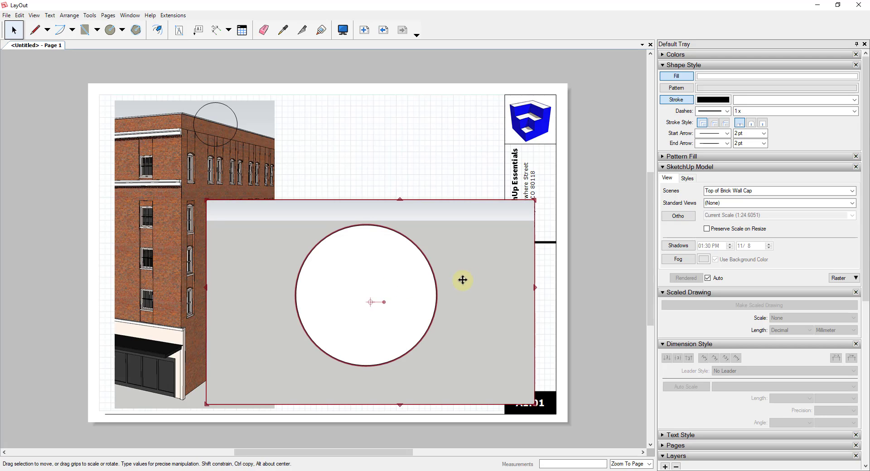
left_click(19, 15)
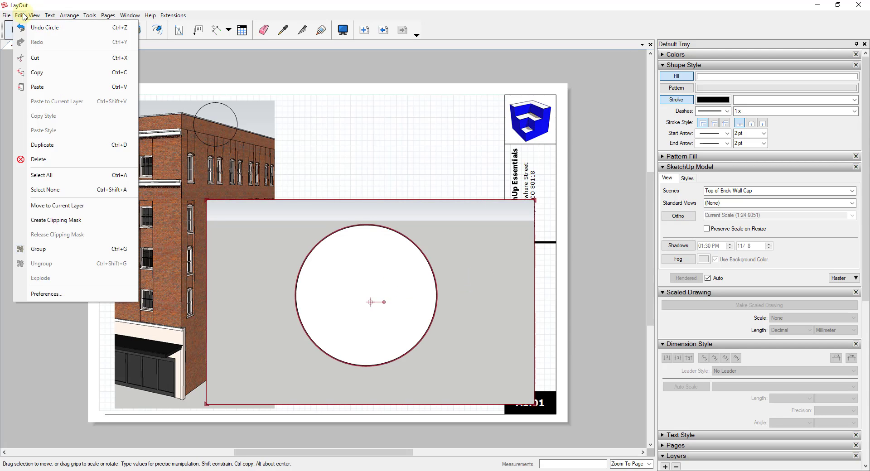
mouse_move(34, 15)
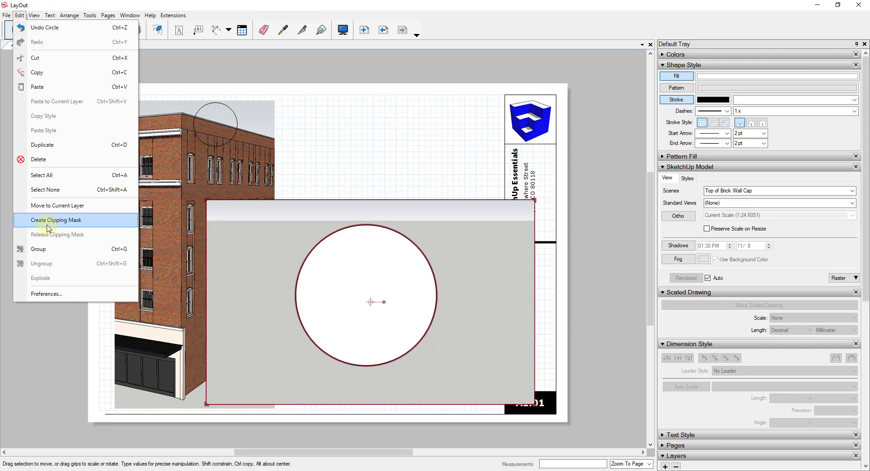
left_click(32, 220)
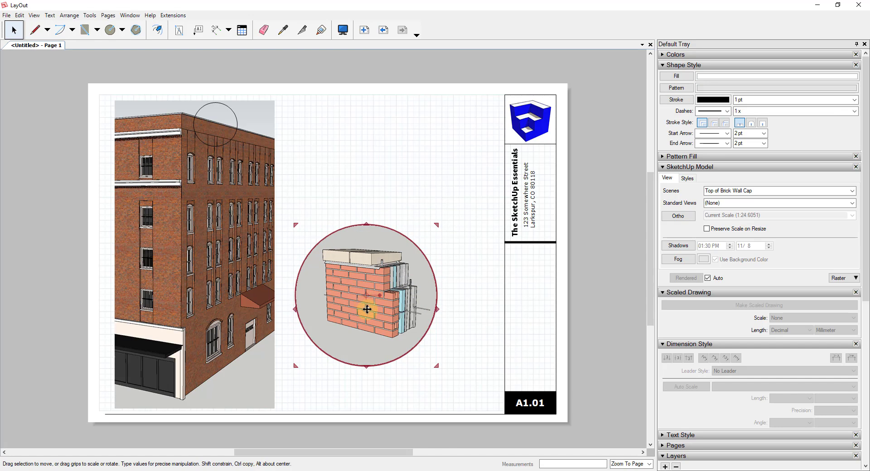
left_click_drag(368, 314, 394, 190)
- Reopen the wall cap detail's clipping mask and clip the viewport to the same circle again
double_click(464, 242)
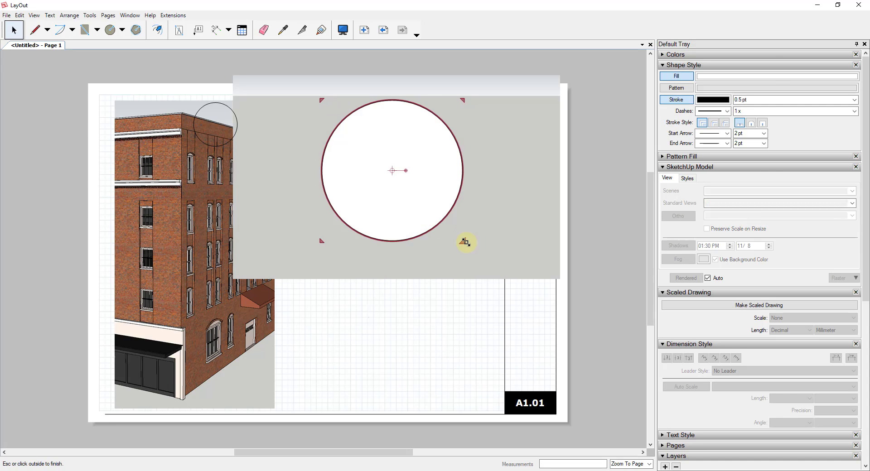
left_click(438, 182)
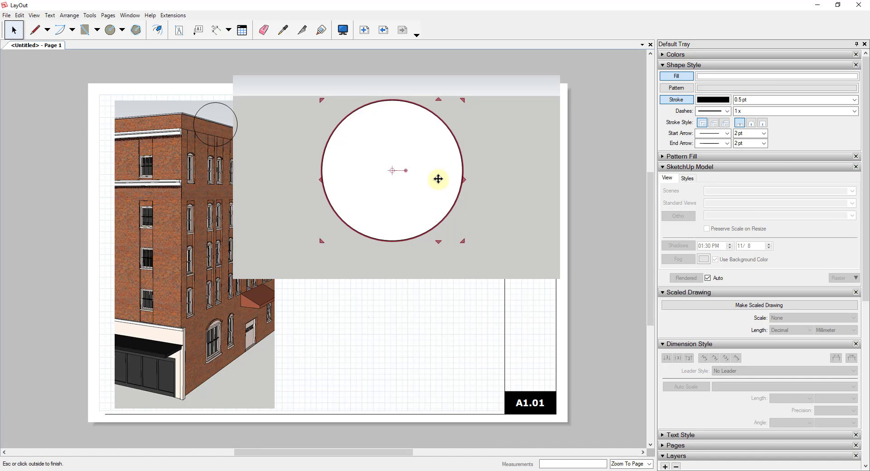
left_click(493, 180)
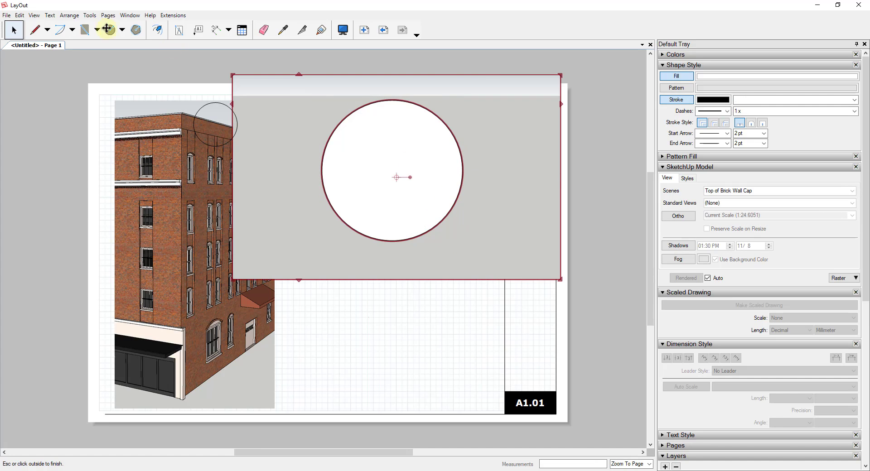
left_click(19, 15)
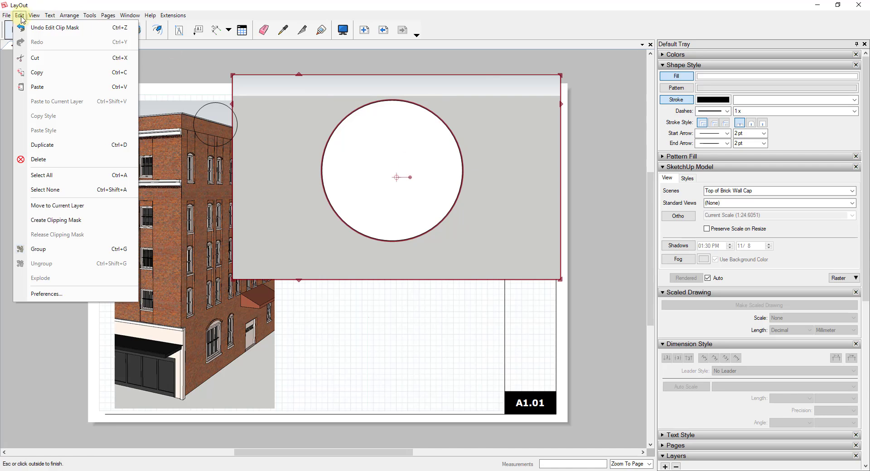
left_click(56, 220)
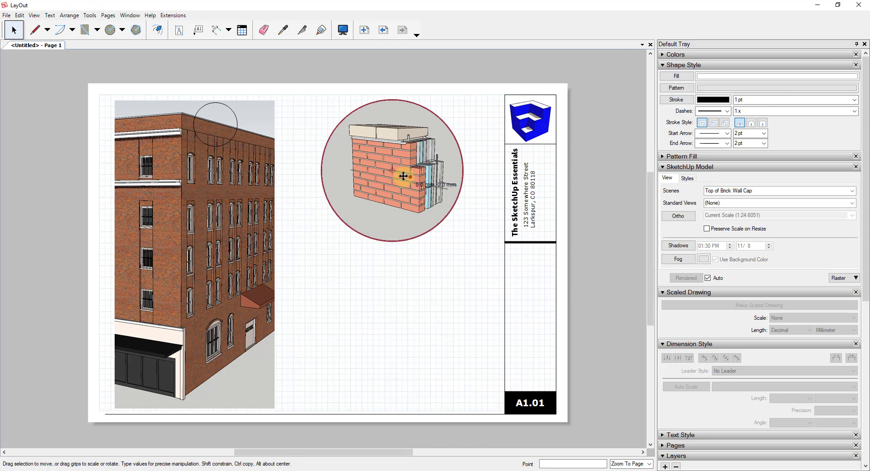
- Move the circular wall cap detail slightly closer to the building, keeping it beside the roof-edge circle
left_click_drag(403, 176, 384, 176)
mouse_move(444, 242)
left_mouse_down()
mouse_move(479, 261)
mouse_move(448, 232)
mouse_move(456, 239)
left_mouse_up()
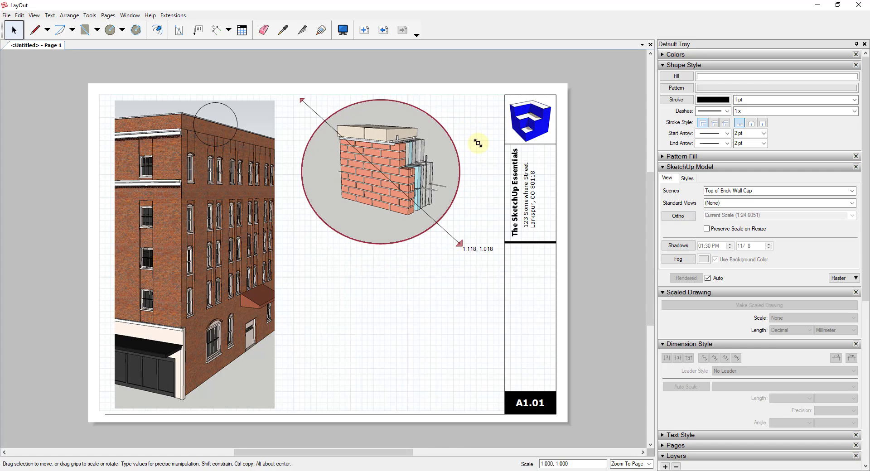
left_click(466, 207)
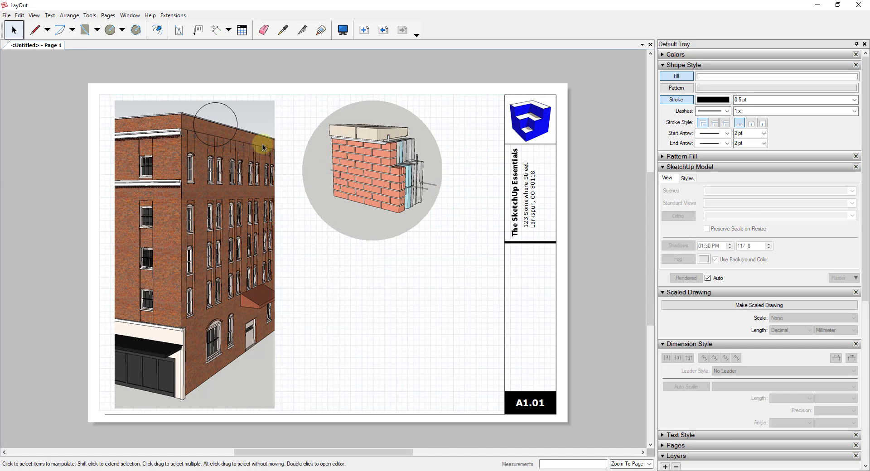
- Draw two straight lines from the top and bottom of the roof-edge circle to the wall cap detail's top and lower-left edge
left_click(35, 30)
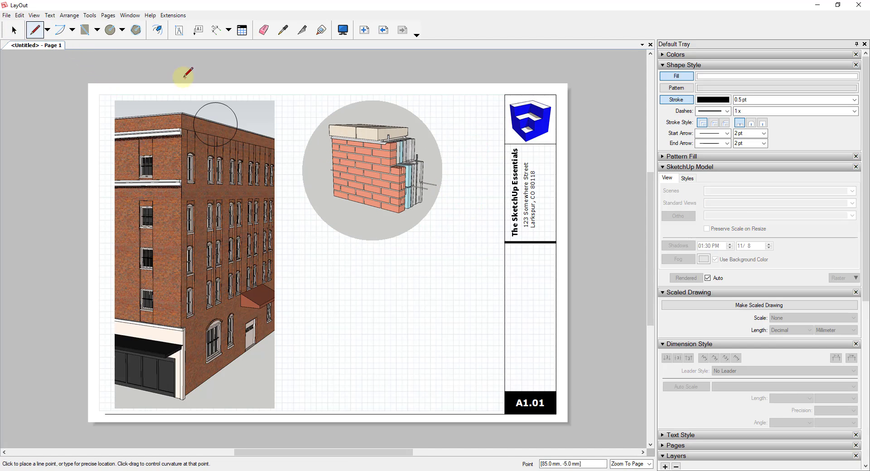
left_click(216, 102)
double_click(371, 100)
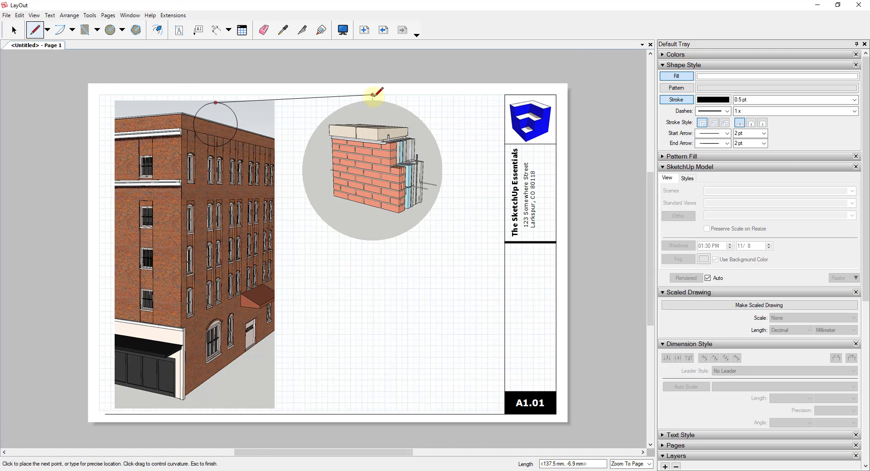
scroll(372, 100, "up", 3)
left_click(215, 145)
double_click(367, 327)
key("space")
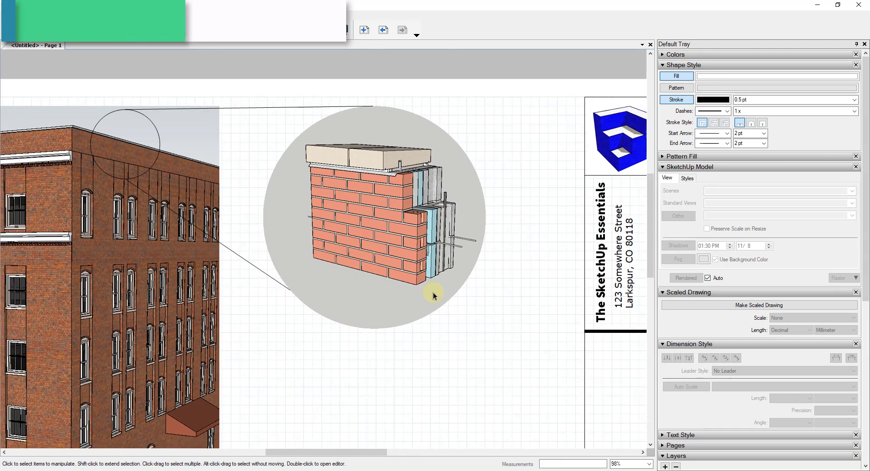
- Turn on a 2 pt black stroke around the circular wall cap detail
scroll(414, 232, "down", 3)
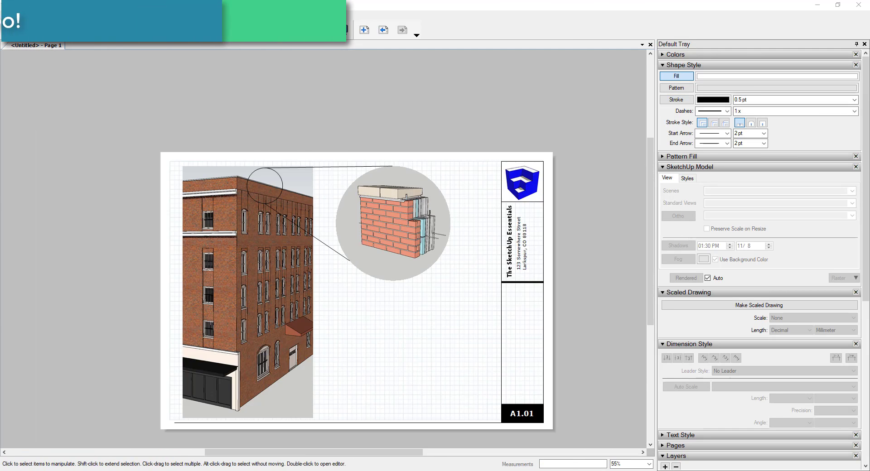
left_click(449, 216)
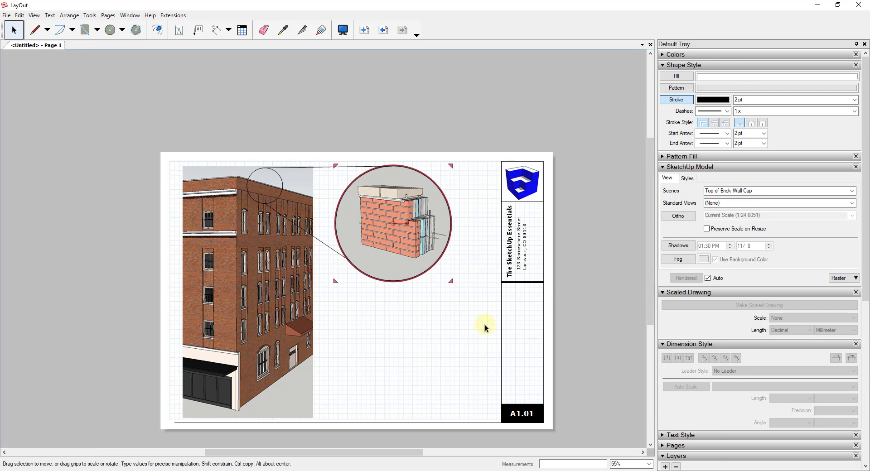
left_click(539, 224)
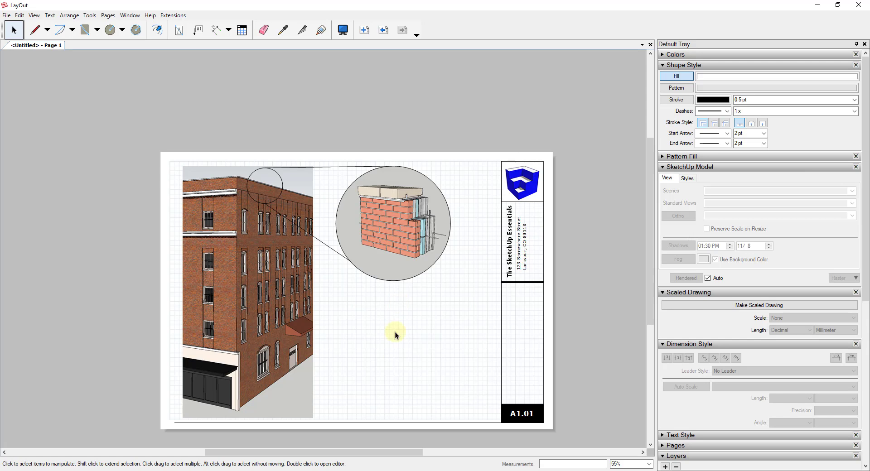
- Copy the wall cap detail directly below the original and set the copy's scene to Bottom of Brick Wall Detail
left_click(7, 15)
left_click(391, 223)
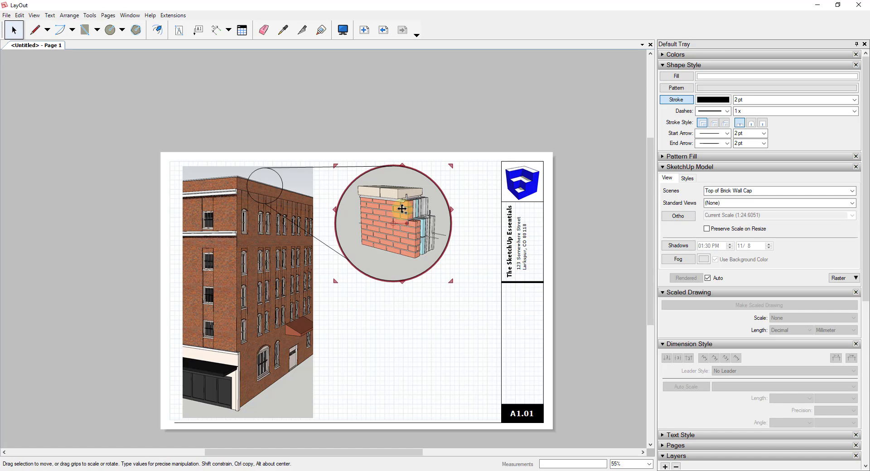
left_click_drag(401, 209, 399, 344, "ctrl")
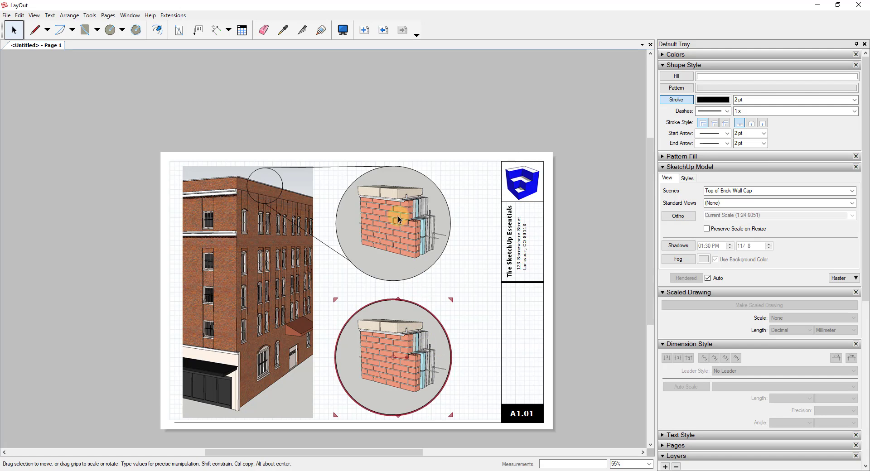
right_click(395, 344)
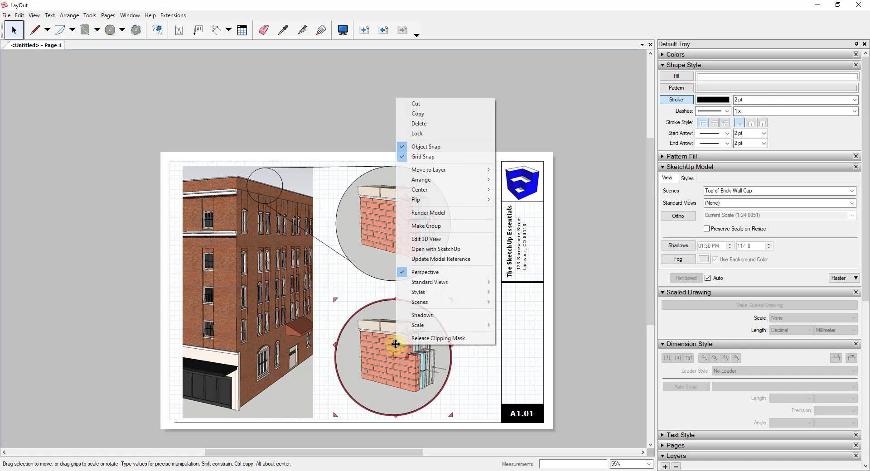
mouse_move(426, 304)
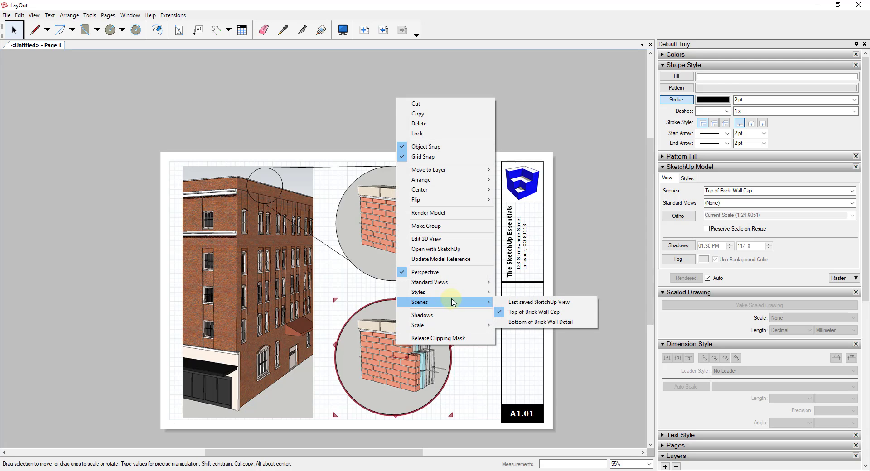
left_click(524, 322)
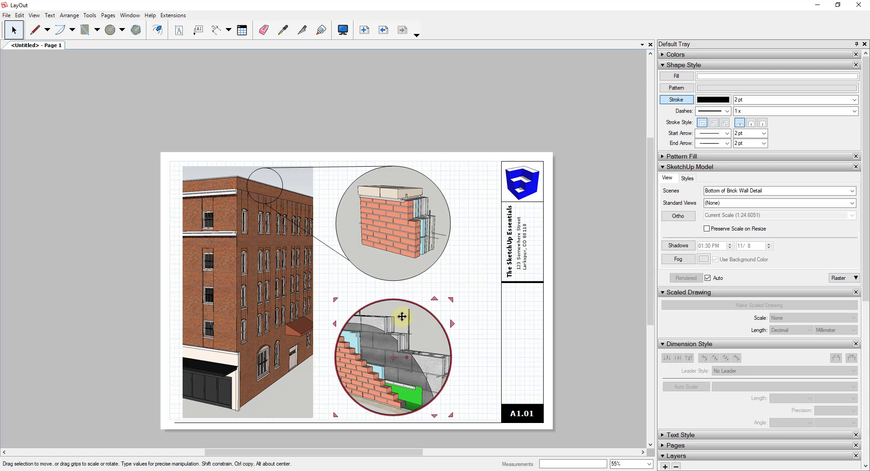
- Within the lower detail's clipping mask, shift the circle about 36 mm left and slightly down, and enlarge it
double_click(423, 358)
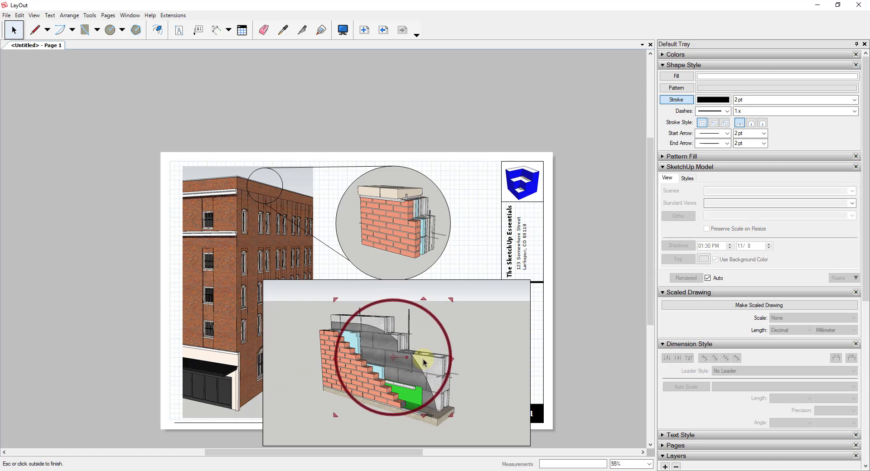
left_click_drag(436, 318, 400, 314)
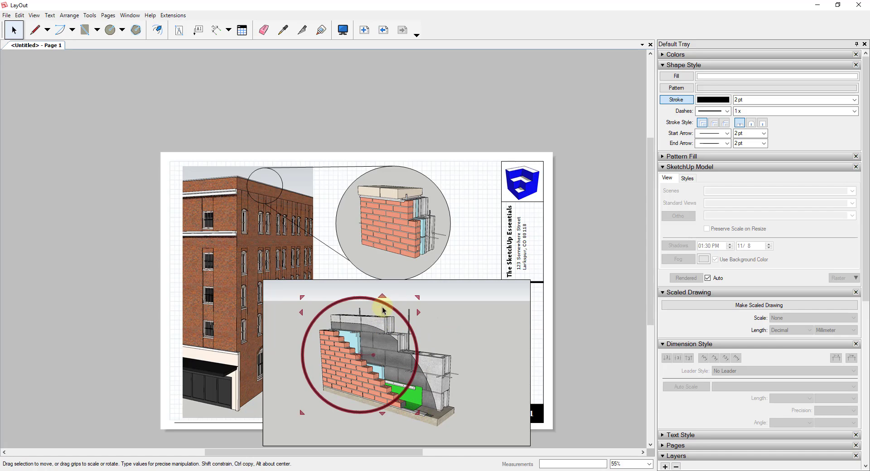
key("Down")
key("Down")
key("Down")
key("Down")
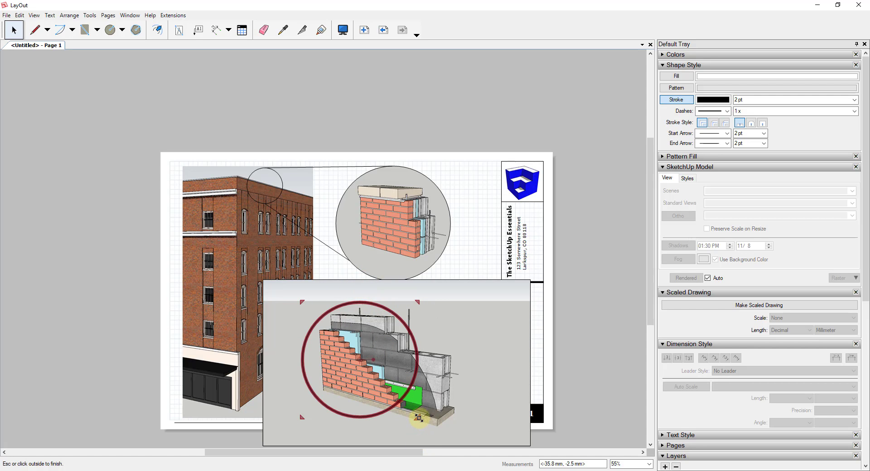
left_click_drag(418, 417, 439, 424)
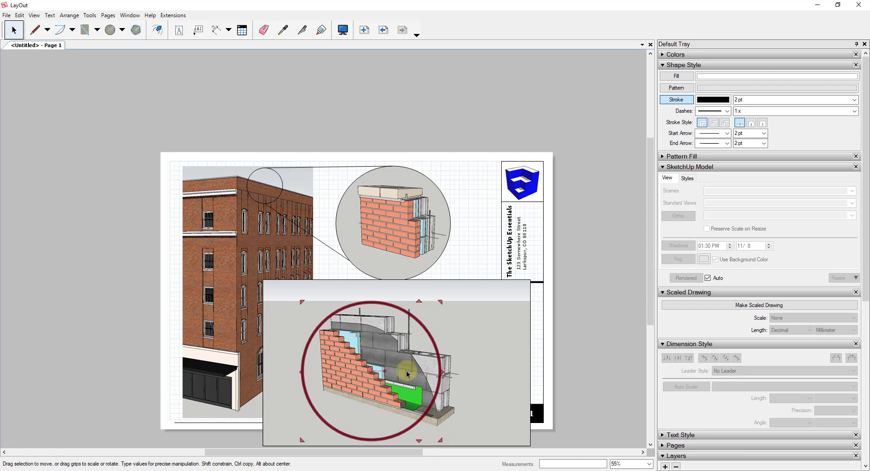
- Clip the wall base viewport to the enlarged circle and place the clipped detail beneath the wall cap detail
left_click(453, 352)
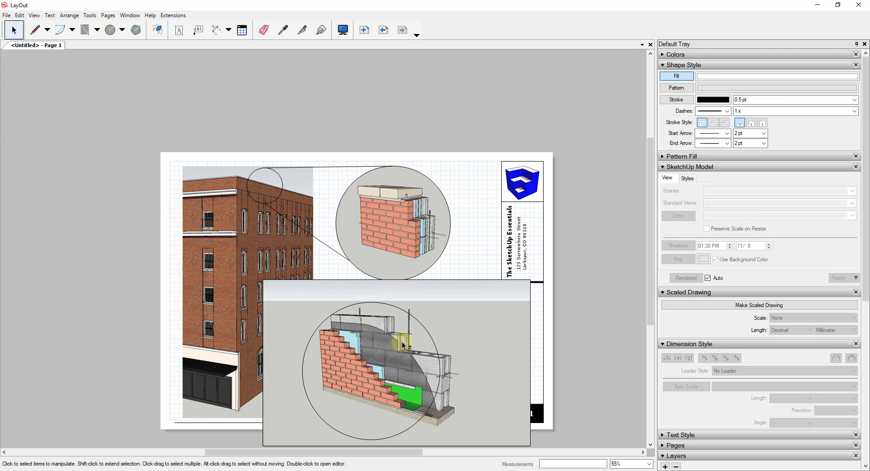
left_click(428, 332)
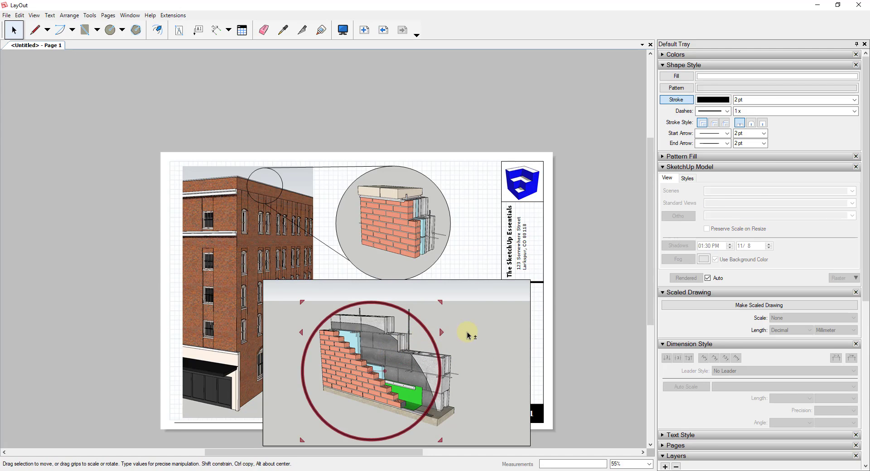
left_click(428, 331)
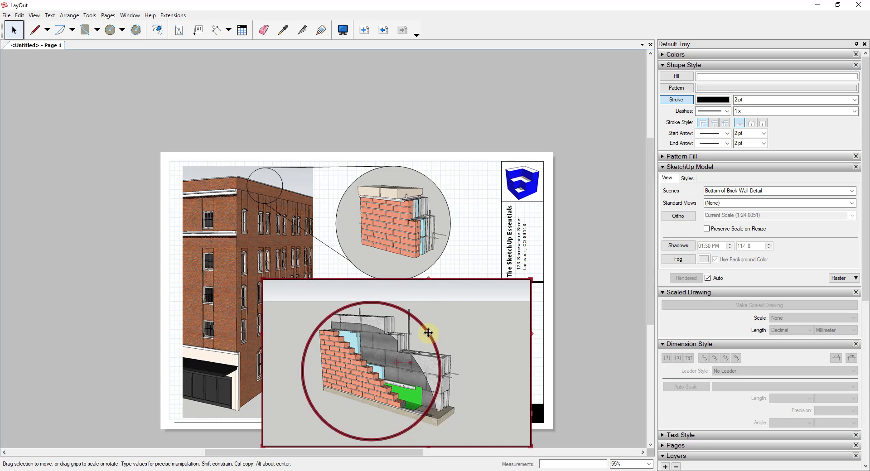
left_click(19, 15)
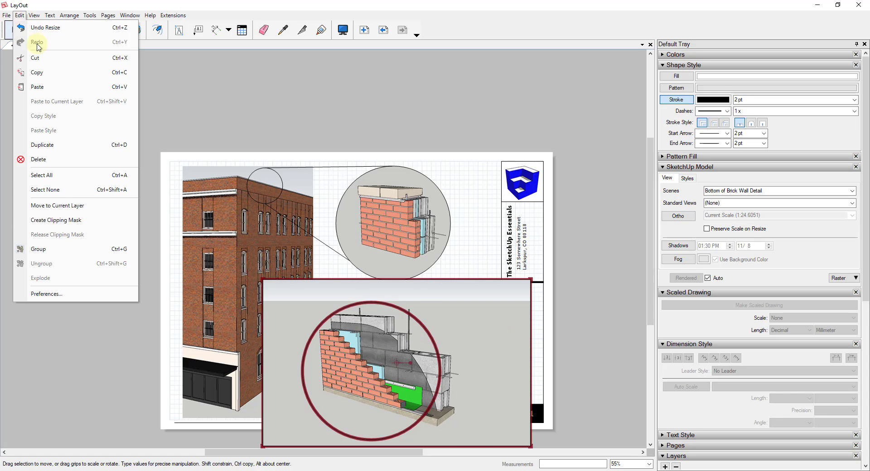
left_click(66, 220)
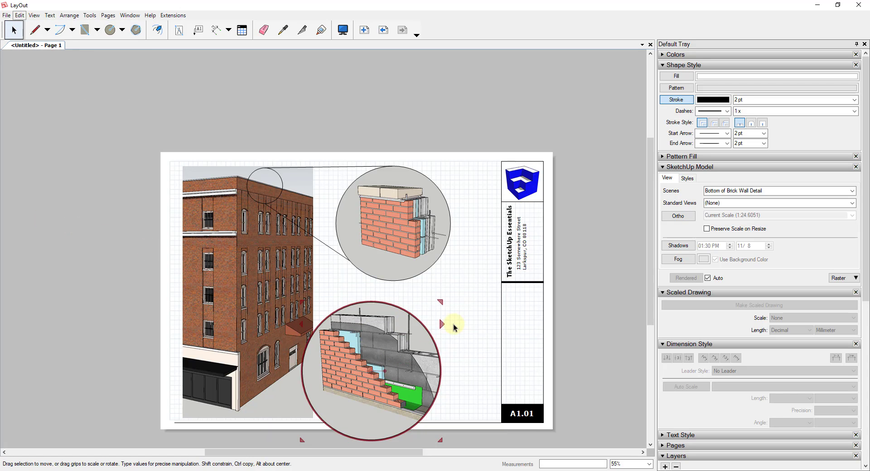
left_click_drag(380, 345, 408, 330)
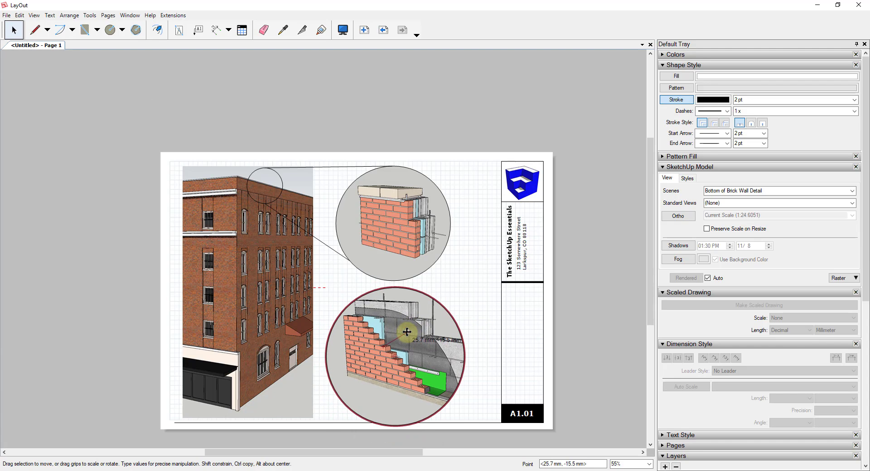
left_click(471, 321)
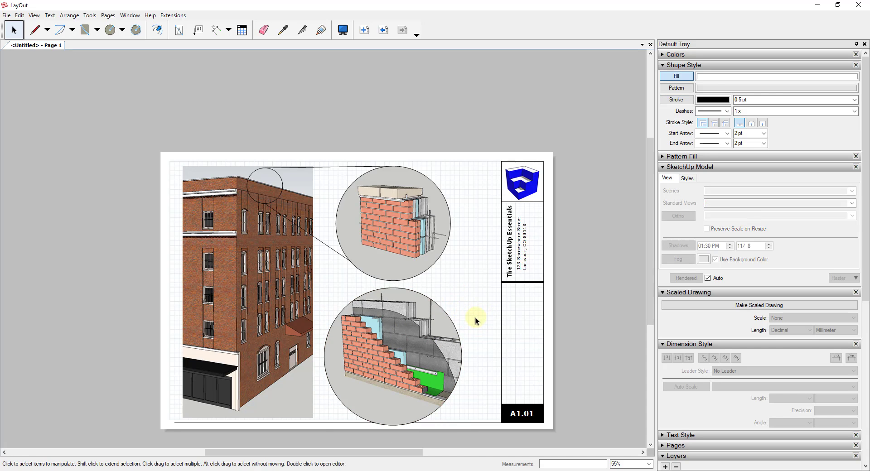
- Release the clipping mask of the wall base detail and remove its circular outline
left_click(450, 316)
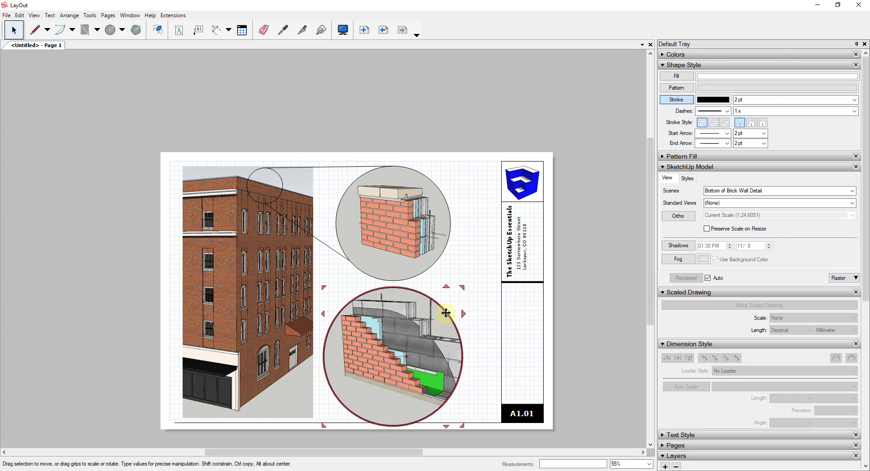
double_click(446, 313)
key("Escape")
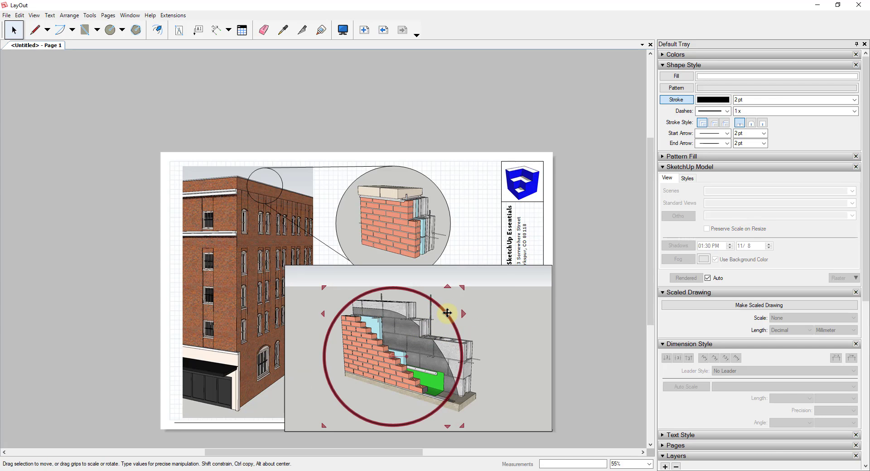
scroll(407, 306, "down", 1)
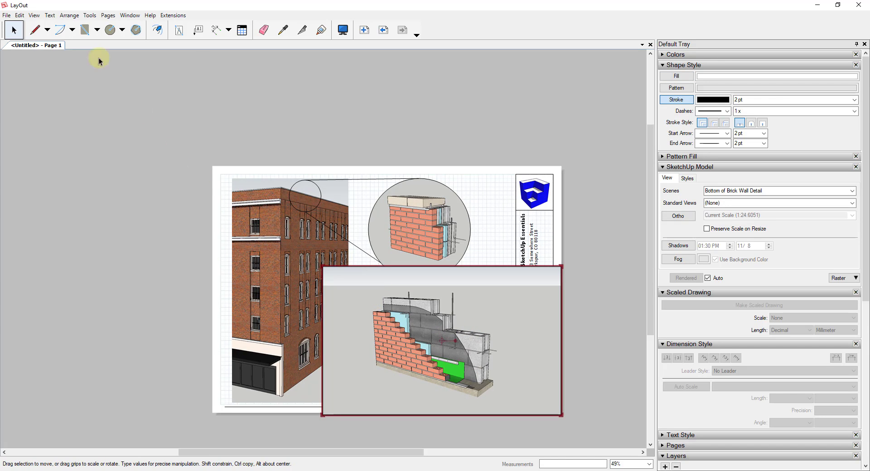
left_click(35, 30)
scroll(379, 296, "up", 2)
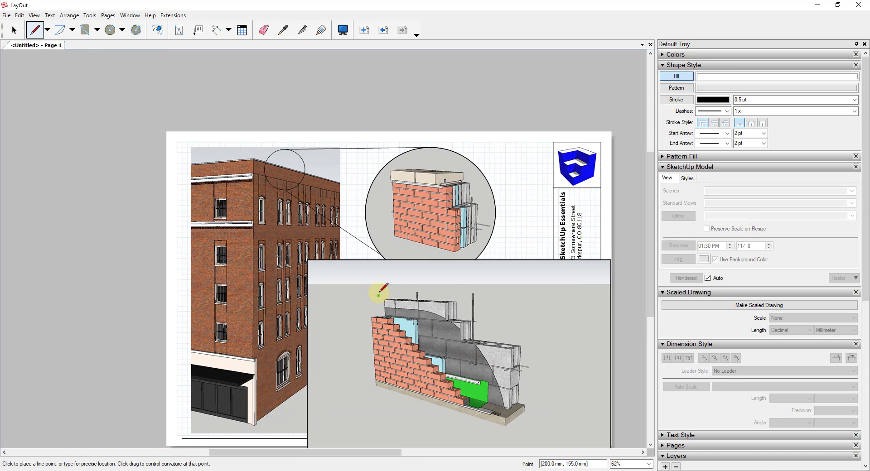
scroll(378, 295, "up", 2)
left_click(384, 296)
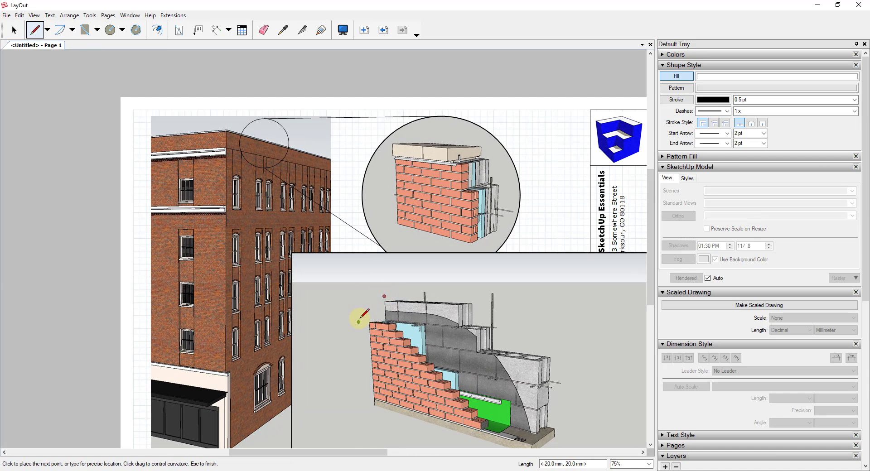
left_click(360, 321)
scroll(359, 356, "down", 1)
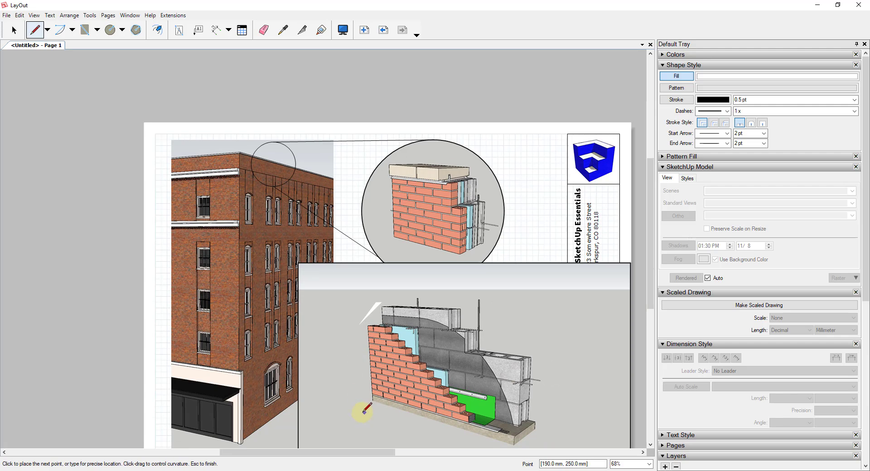
key("space")
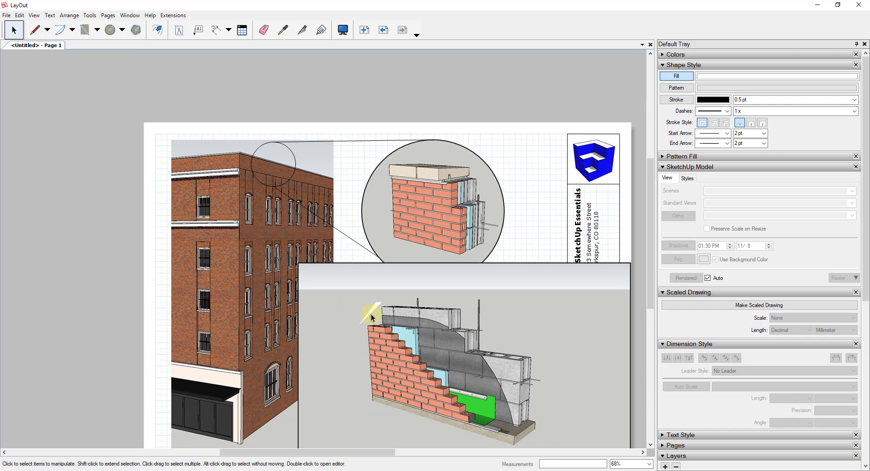
left_click(371, 314)
key("Delete")
- Draw a closed straight-sided polygon that loosely follows the outline of the whole wall base model, including its stepped upper edge
key("l")
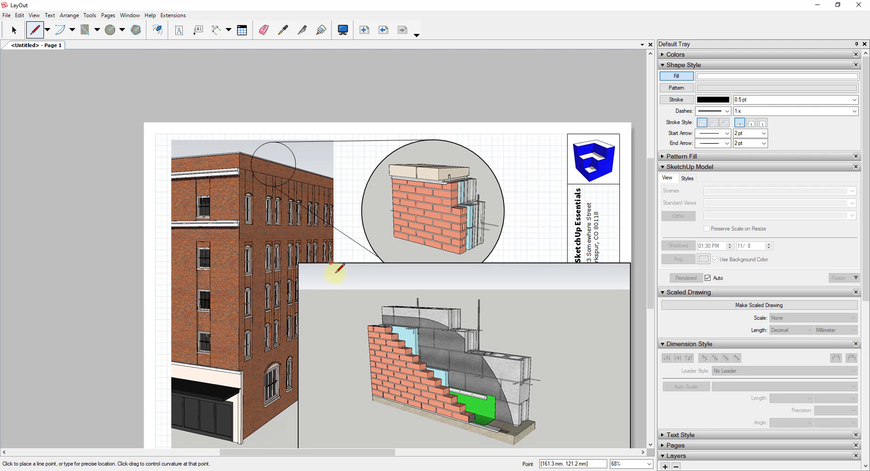
left_click(381, 302)
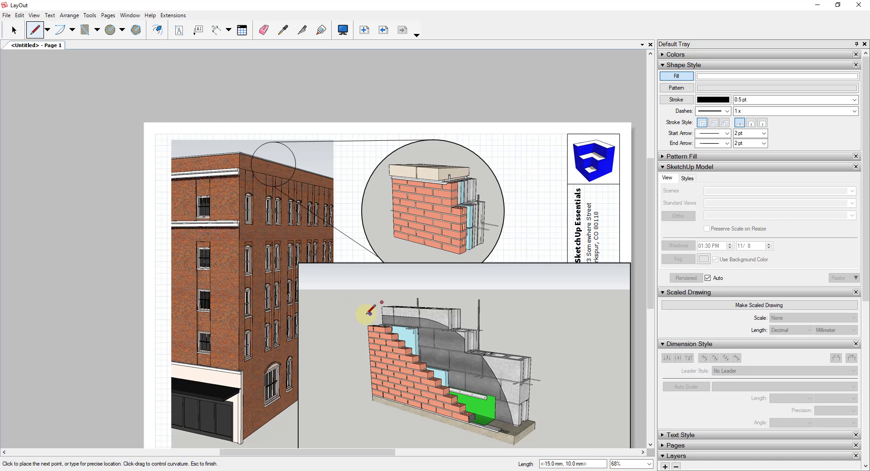
left_click(365, 319)
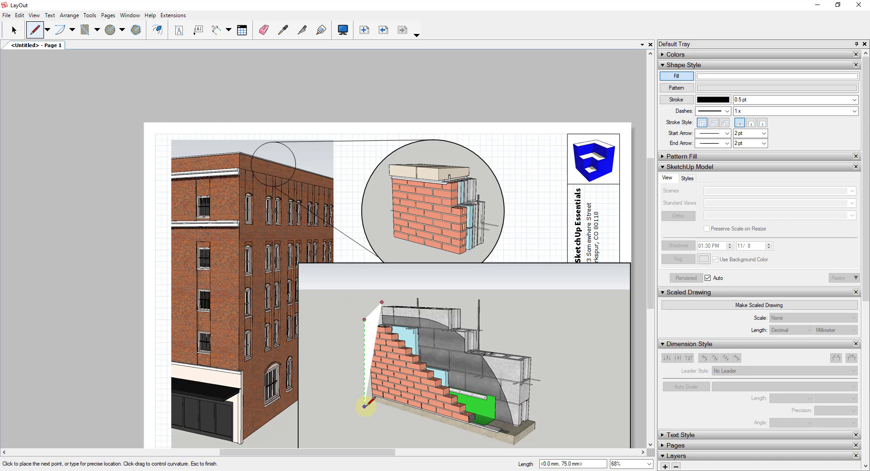
left_click(365, 406)
left_click(484, 370)
scroll(481, 344, "down", 2)
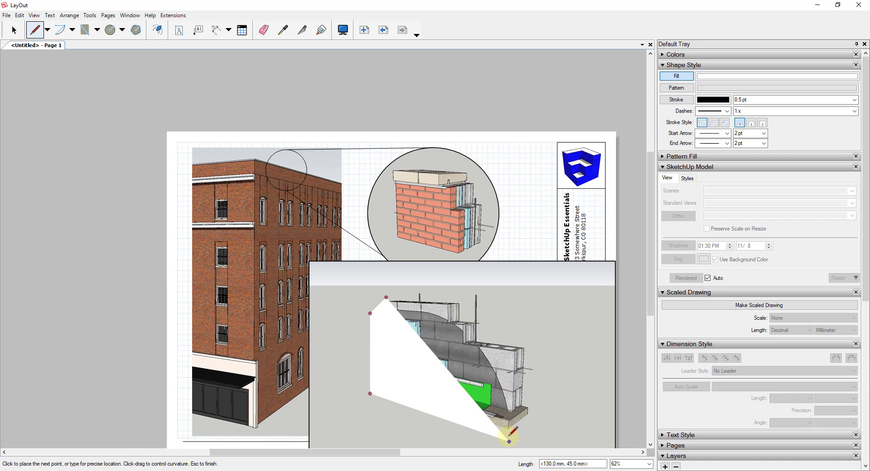
left_click(509, 436)
left_click(536, 409)
left_click(536, 346)
left_click(488, 329)
left_click(488, 297)
left_click(386, 297)
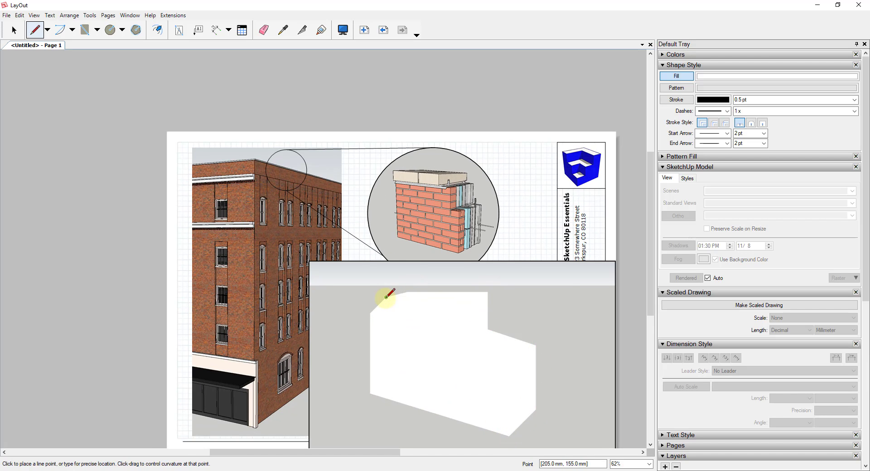
key("space")
- Clip the wall base viewport to the drawn polygon with a clipping mask
left_click(426, 318)
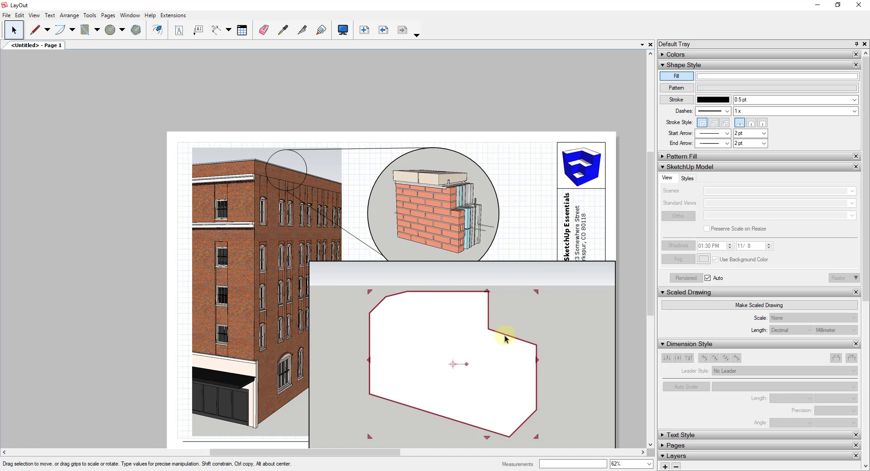
scroll(348, 268, "down", 3)
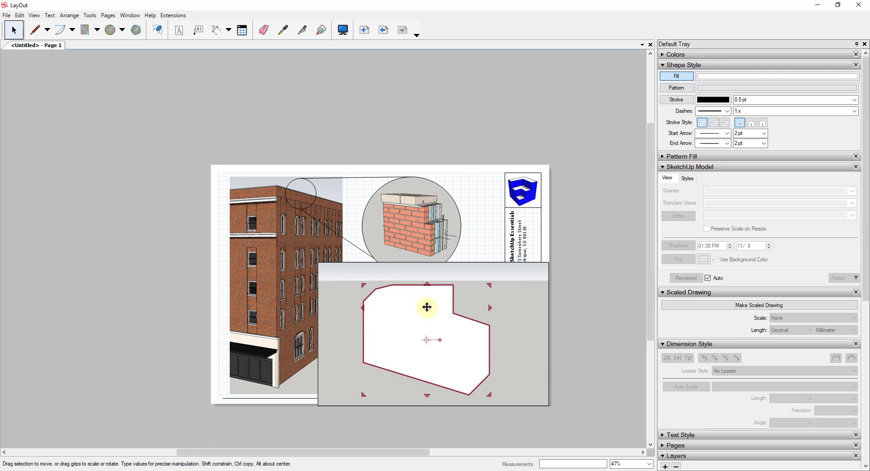
left_click(530, 327)
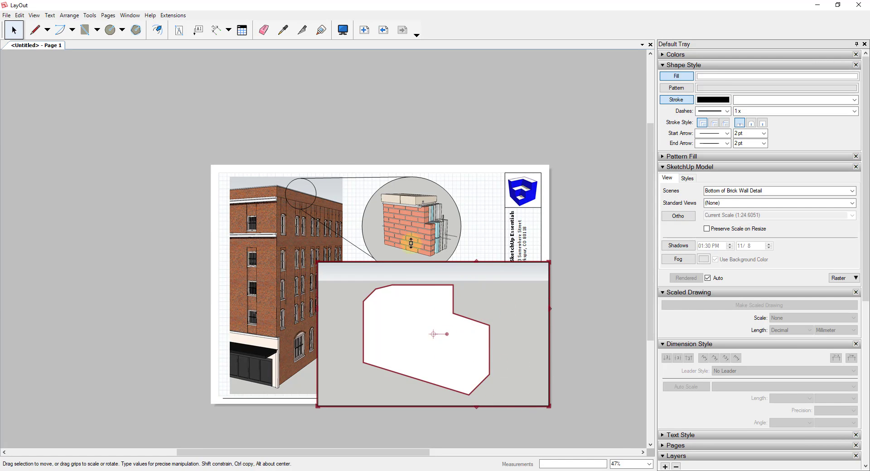
left_click(34, 15)
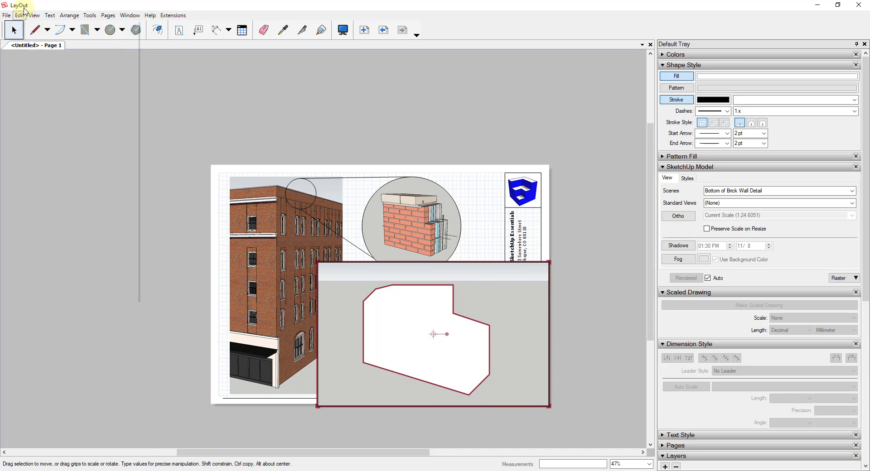
left_click(19, 15)
left_click(62, 222)
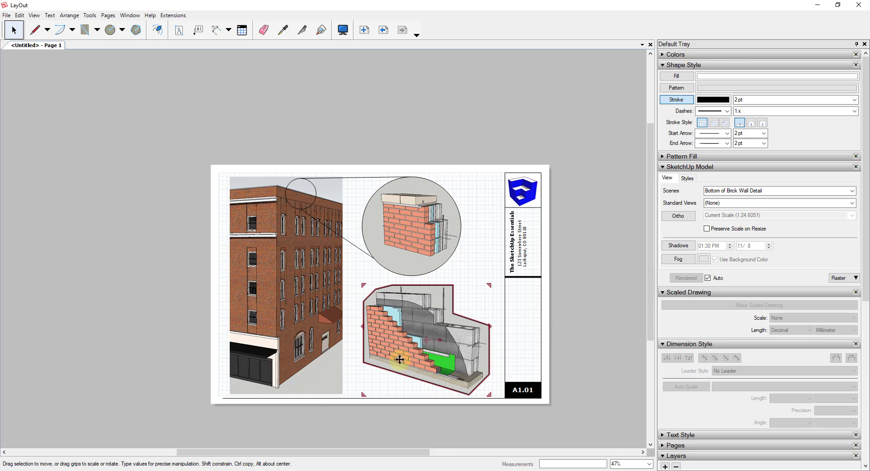
left_click(573, 312)
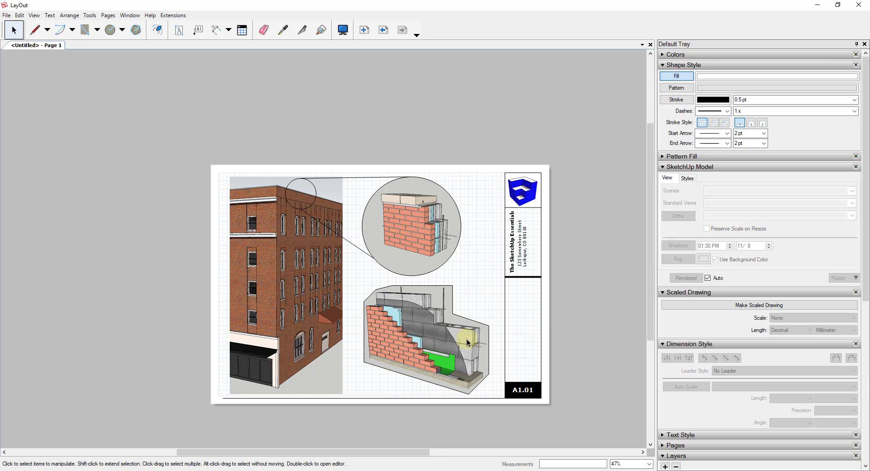
- Turn off the stroke of the polygon-clipped wall base detail
left_click(452, 311)
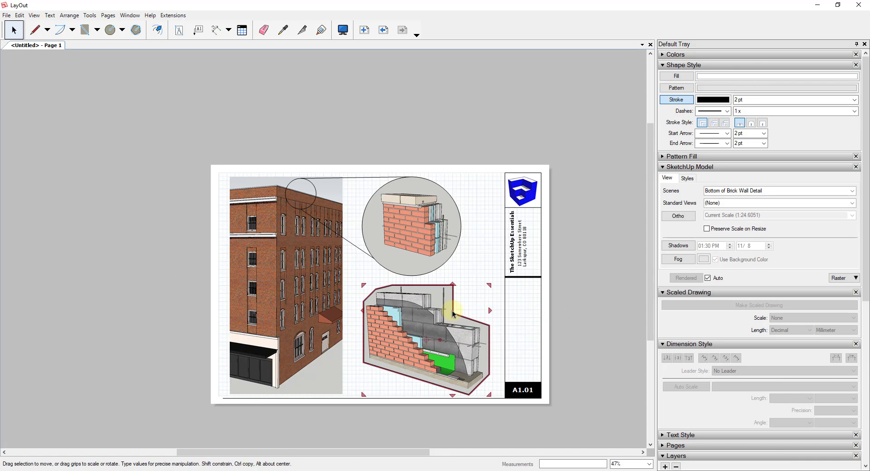
left_click(670, 101)
left_click(675, 100)
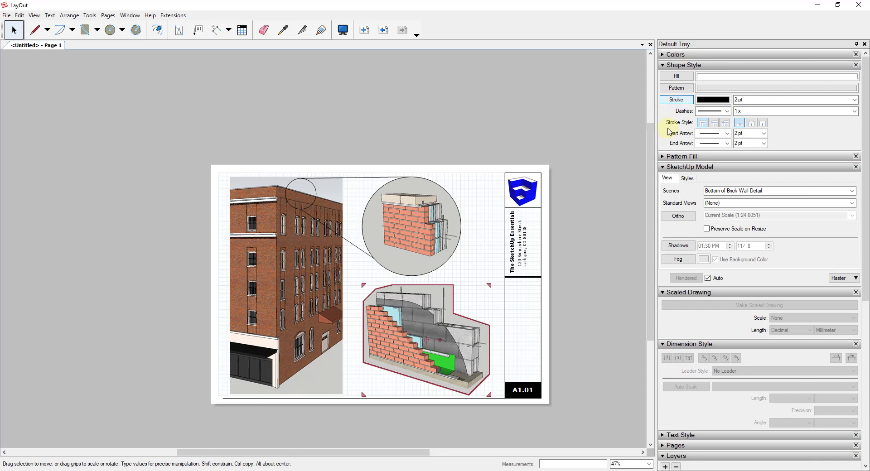
left_click(604, 325)
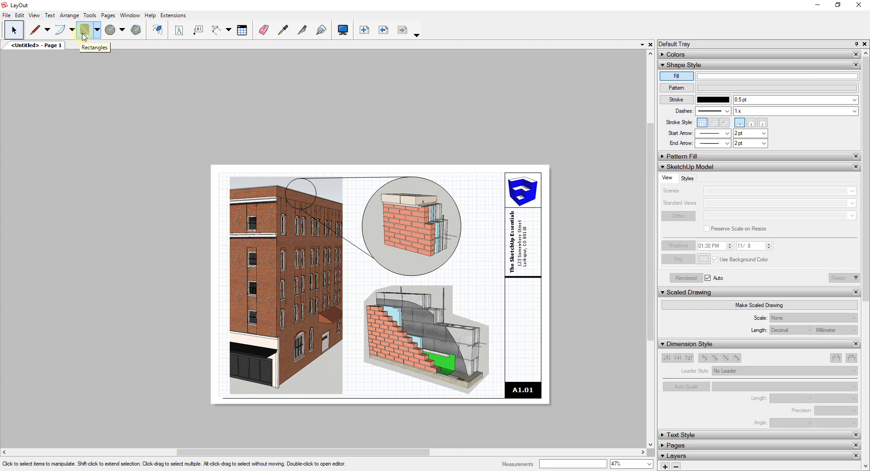
- Draw a small circle at the base of the building corner, with no fill and a 0.5 pt black stroke
left_click(110, 30)
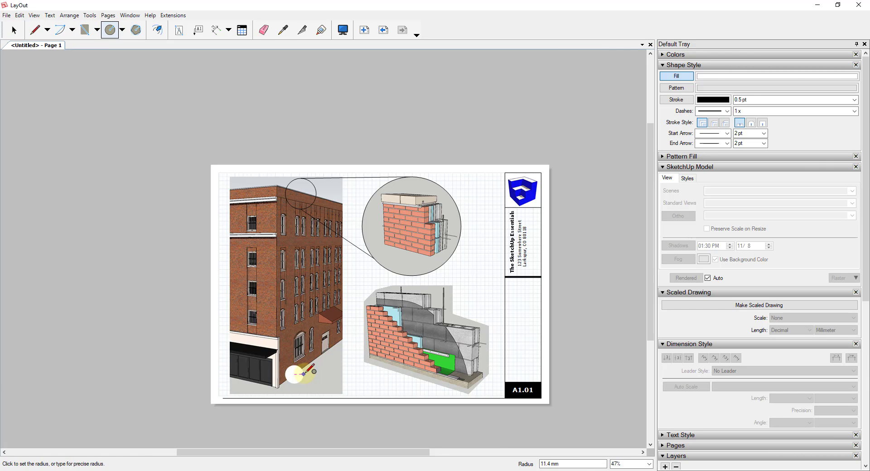
key("space")
left_click(294, 374)
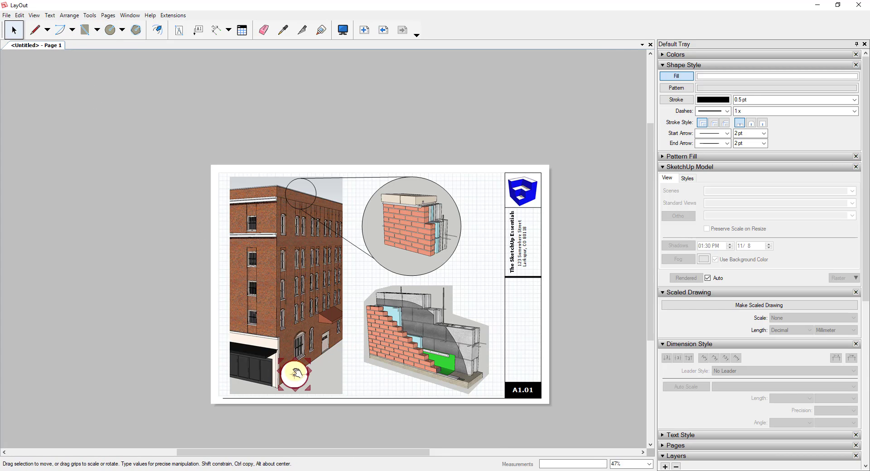
left_click(677, 77)
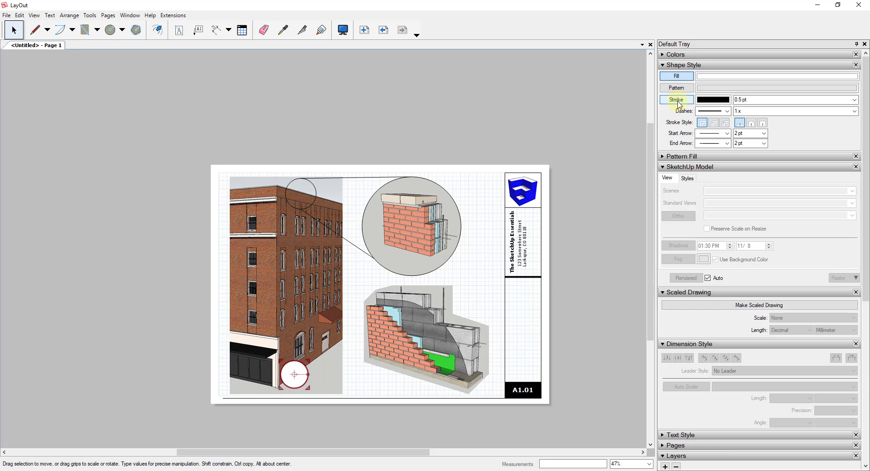
left_click(676, 100)
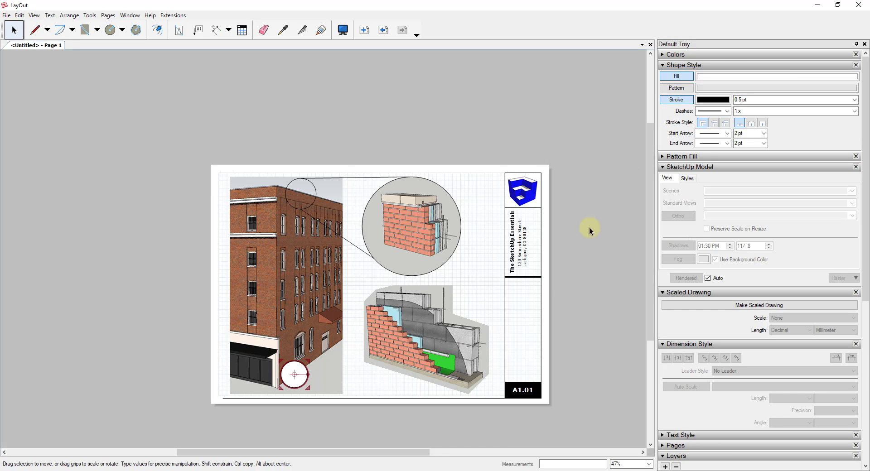
left_click(674, 78)
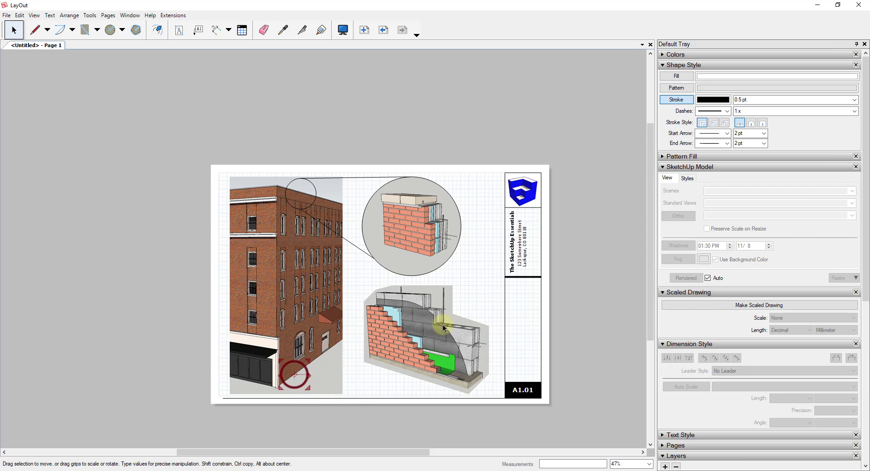
left_click(472, 266)
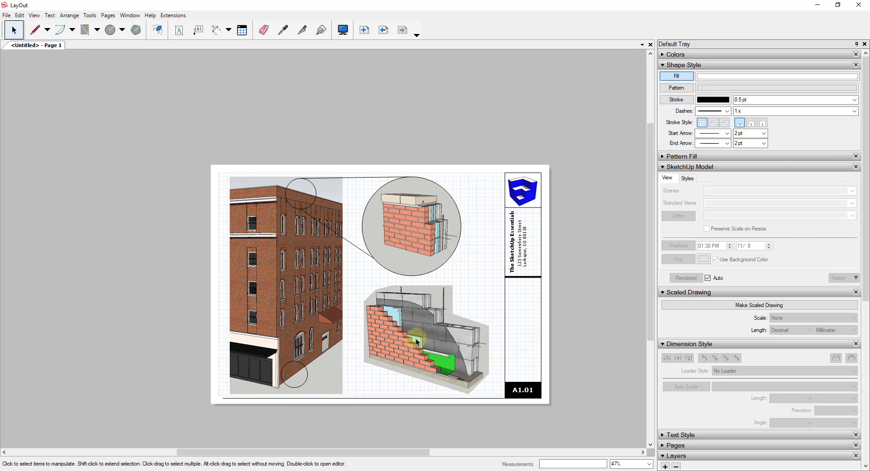
key("l")
scroll(291, 361, "up", 2)
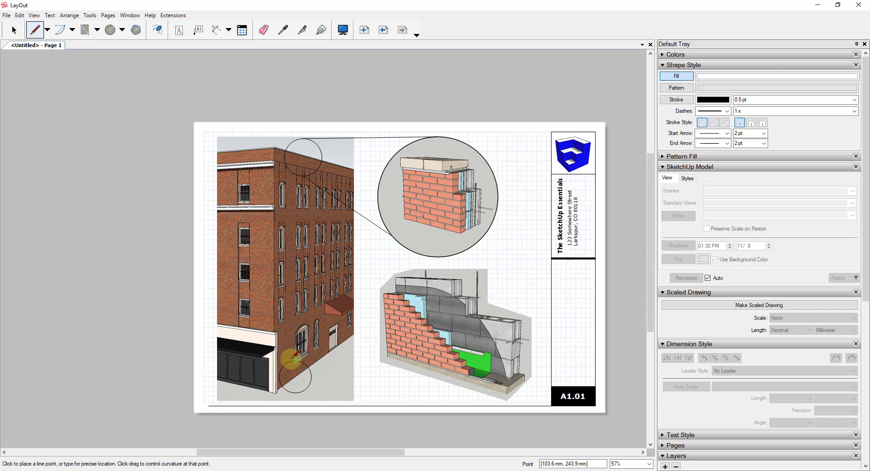
left_click_drag(291, 361, 374, 285)
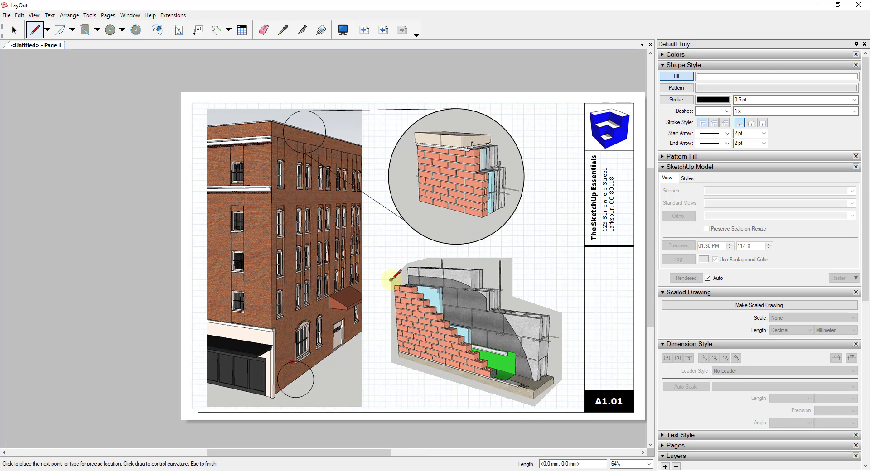
key("Escape")
- Draw a 0.5 pt callout line without fill from the base circle's lowest point to the lower edge of the wall base detail
left_click(295, 397)
key("space")
key("l")
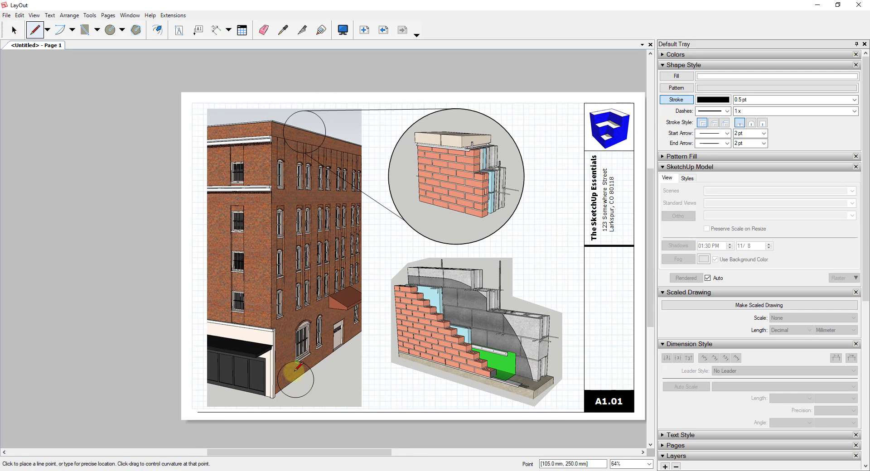
left_click(296, 398)
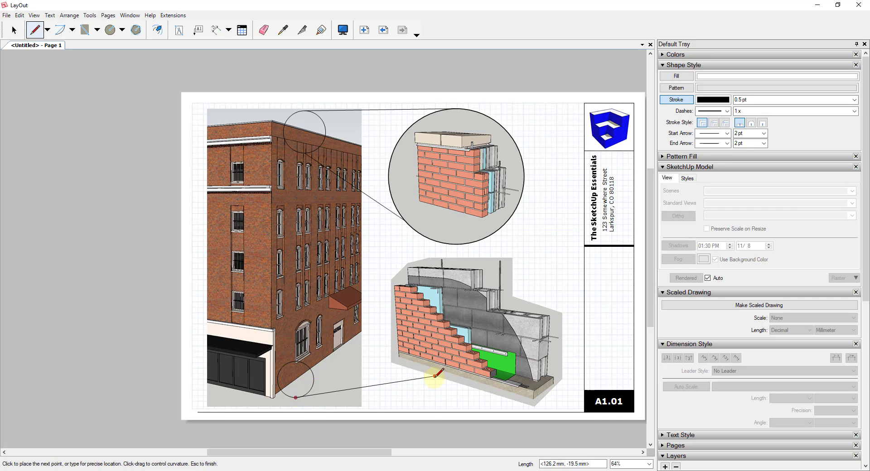
left_click(434, 375)
key("space")
- Draw a second callout line from the top of the base circle to the upper-left corner of the wall base detail
key("l")
left_click(291, 363)
left_click(393, 280)
key("space")
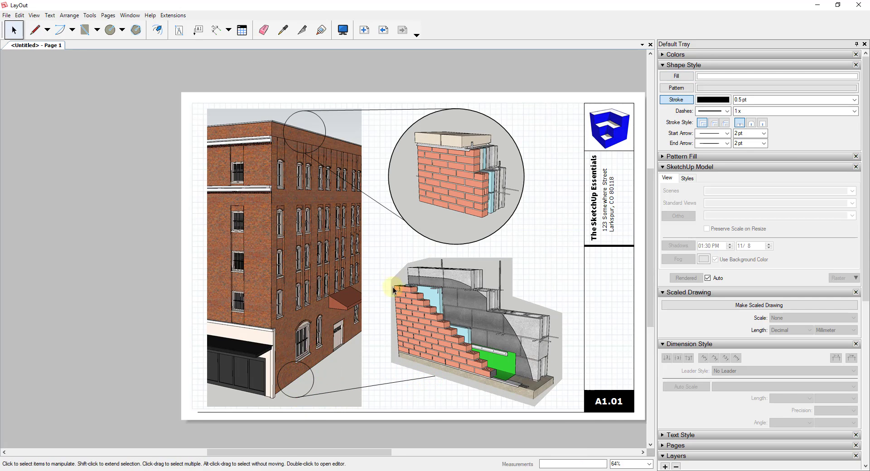
key("l")
key("space")
scroll(384, 279, "down", 1)
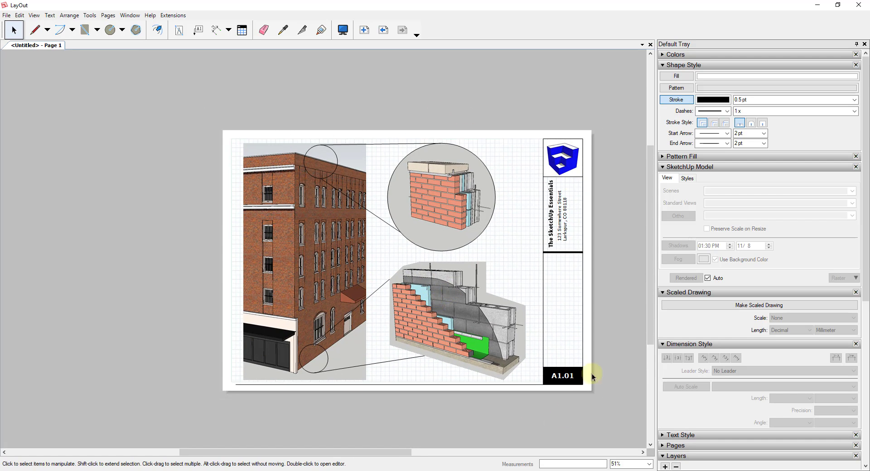
scroll(458, 186, "up", 1)
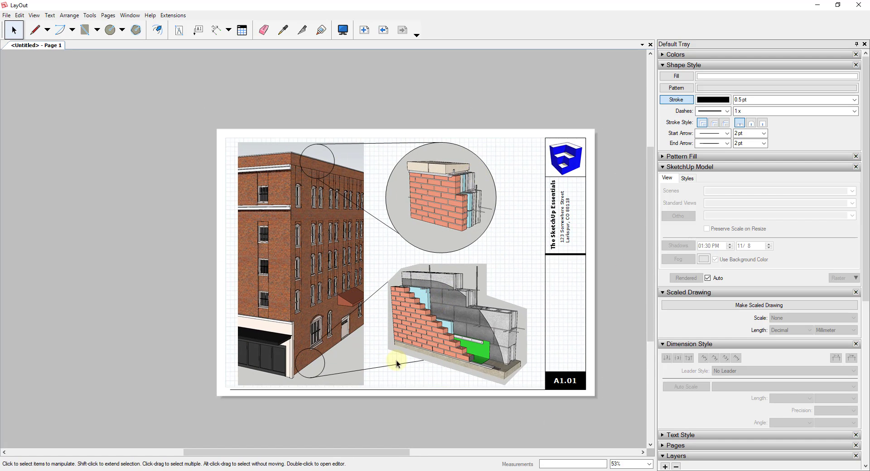